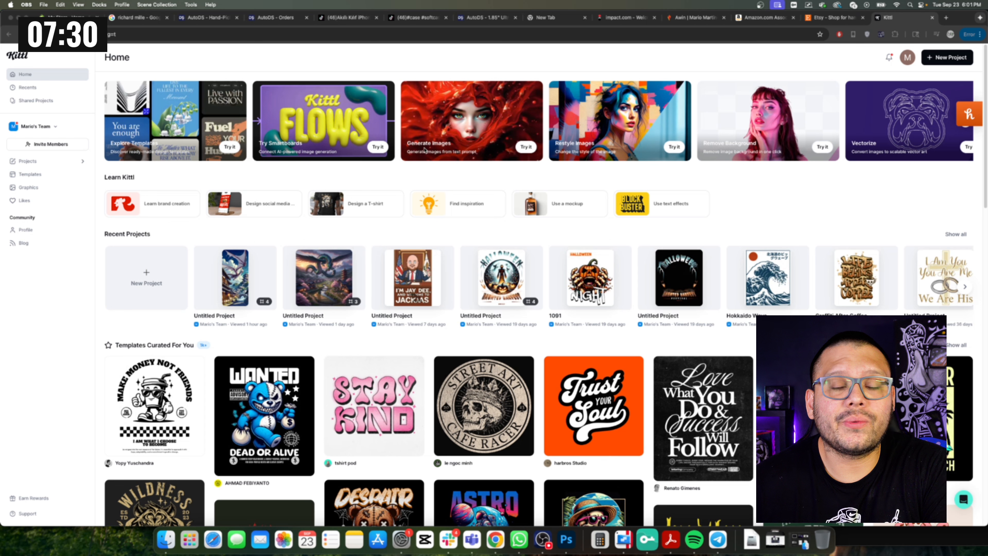
Create a new project with a 15 × 15 inch artboard.
click(970, 80)
click(947, 57)
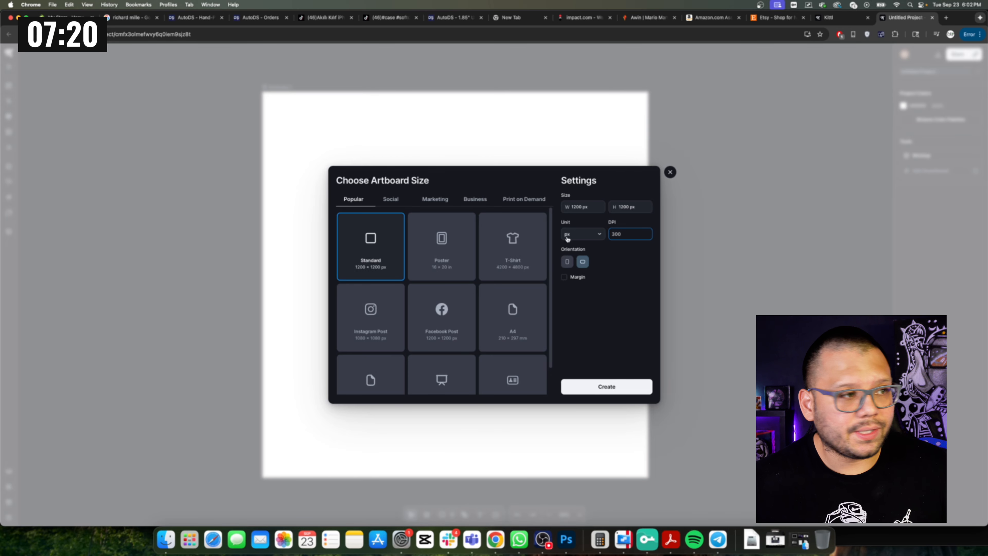
click(576, 234)
click(572, 252)
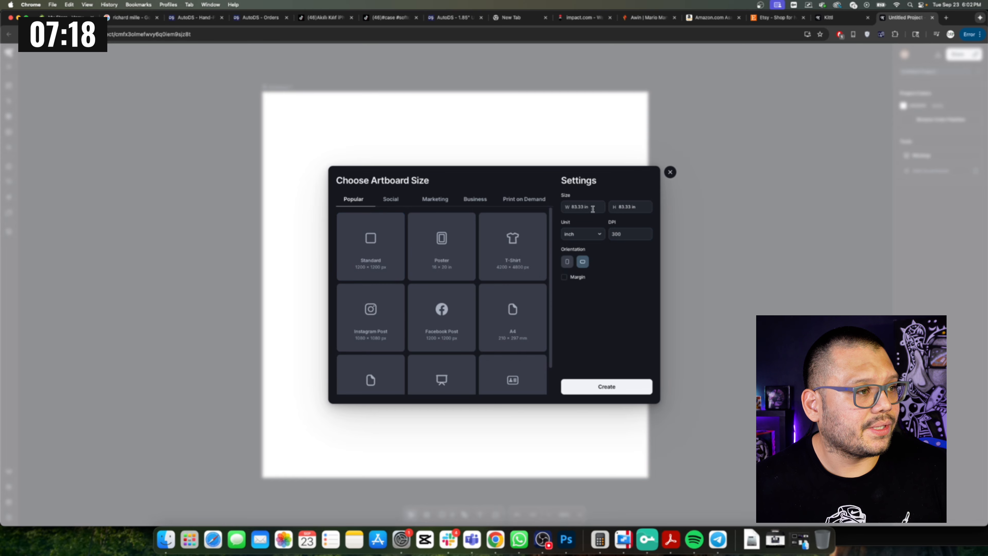
click(590, 205)
text(1)
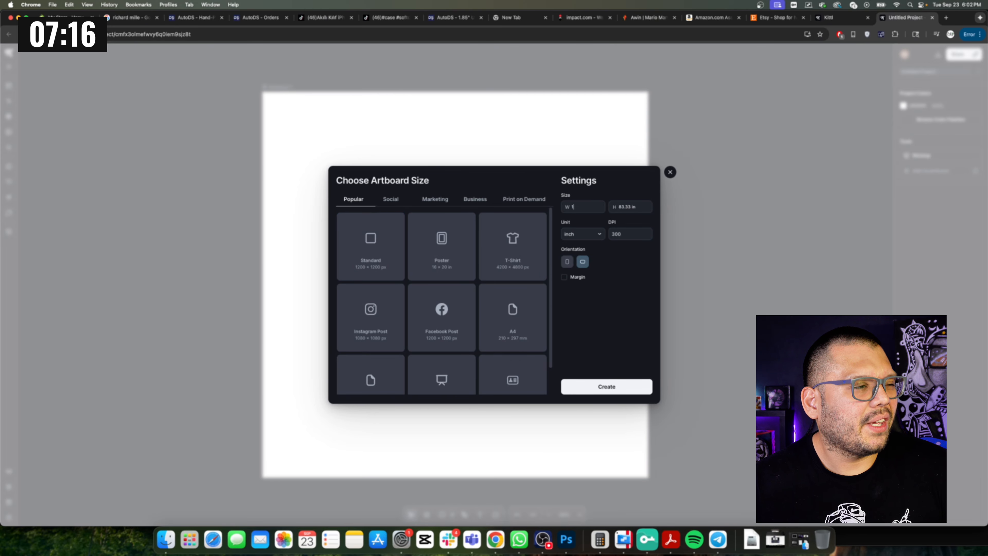
text(5)
key(Tab)
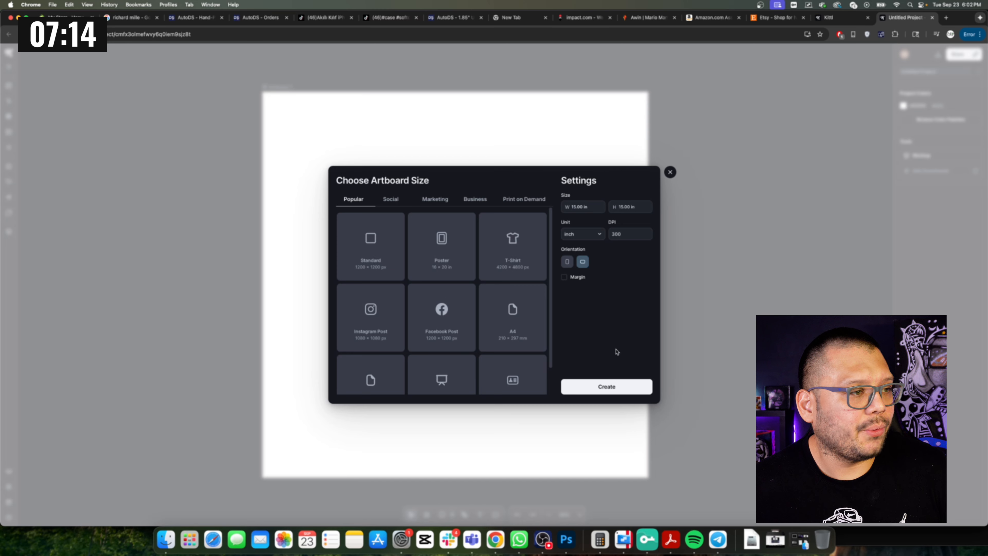
click(608, 383)
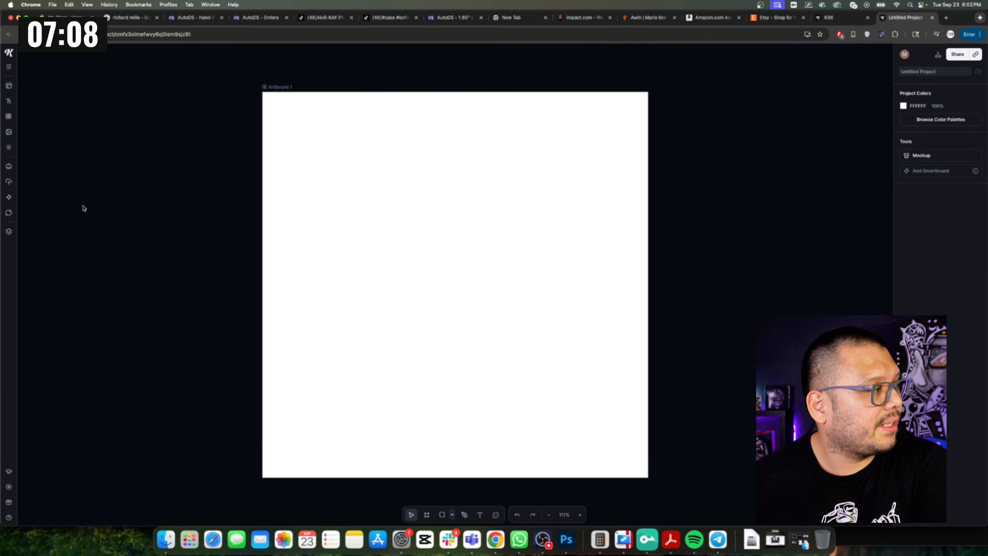
Generate an AI image with the prompt 'A surfer riding a big wave, full of sharks around him' using the wolf illustration style.
click(10, 199)
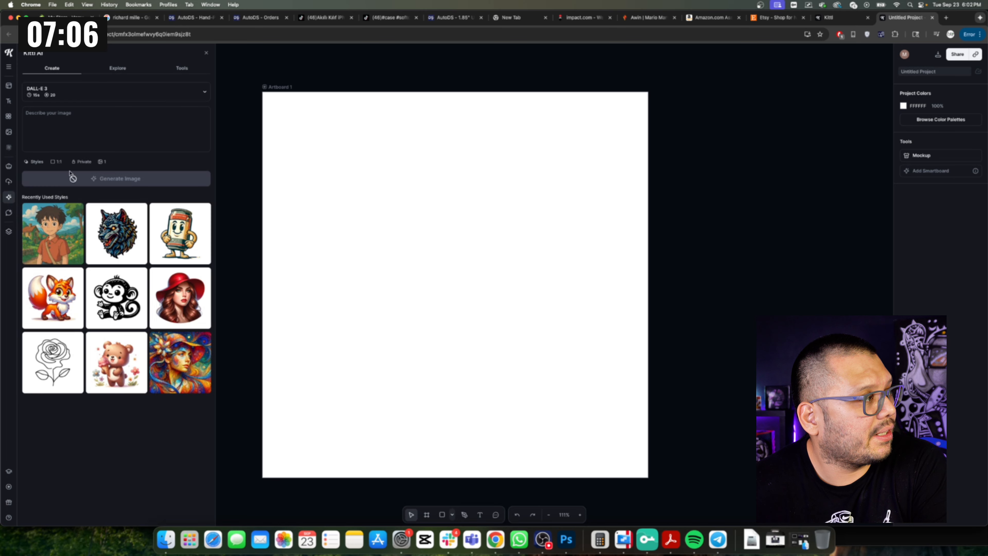
click(104, 126)
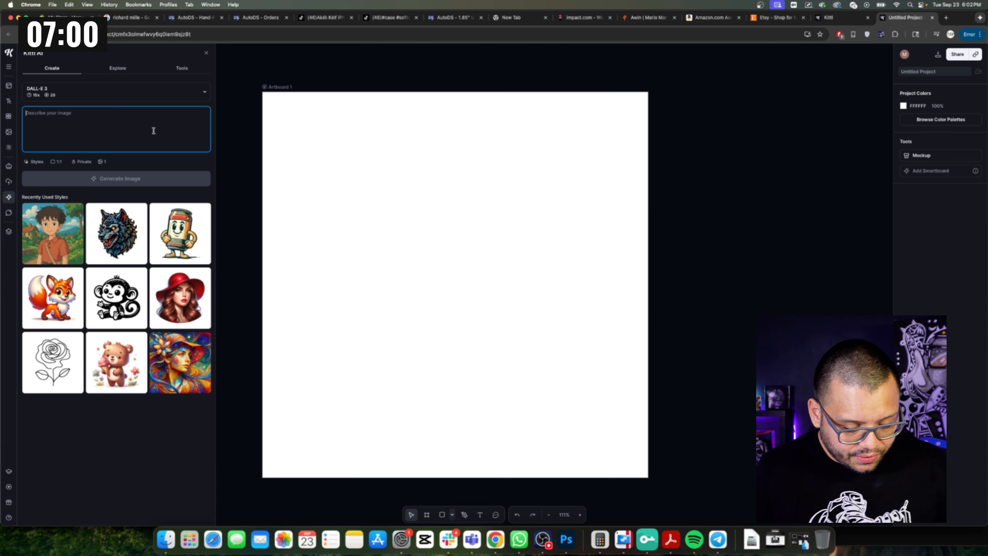
text(A surfe)
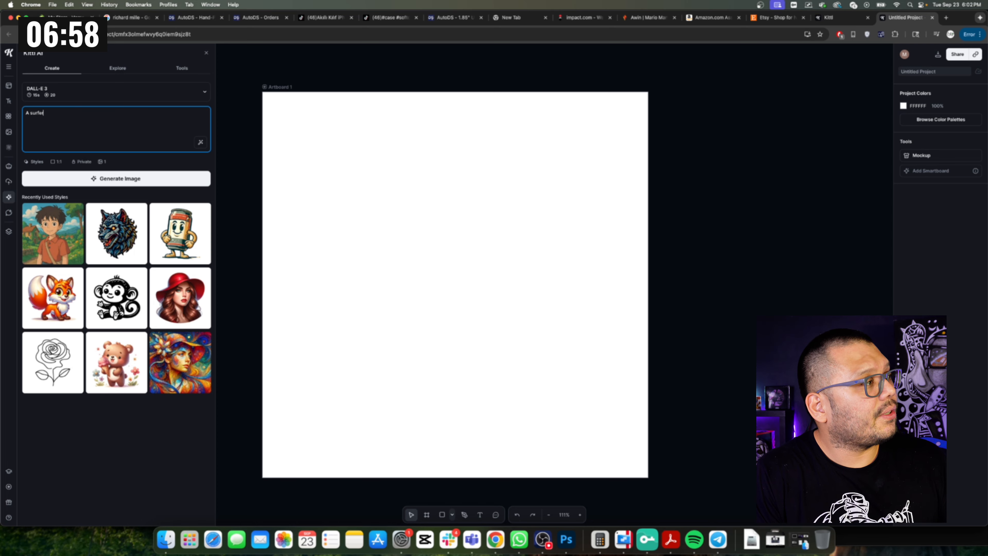
text(r riding a big wa)
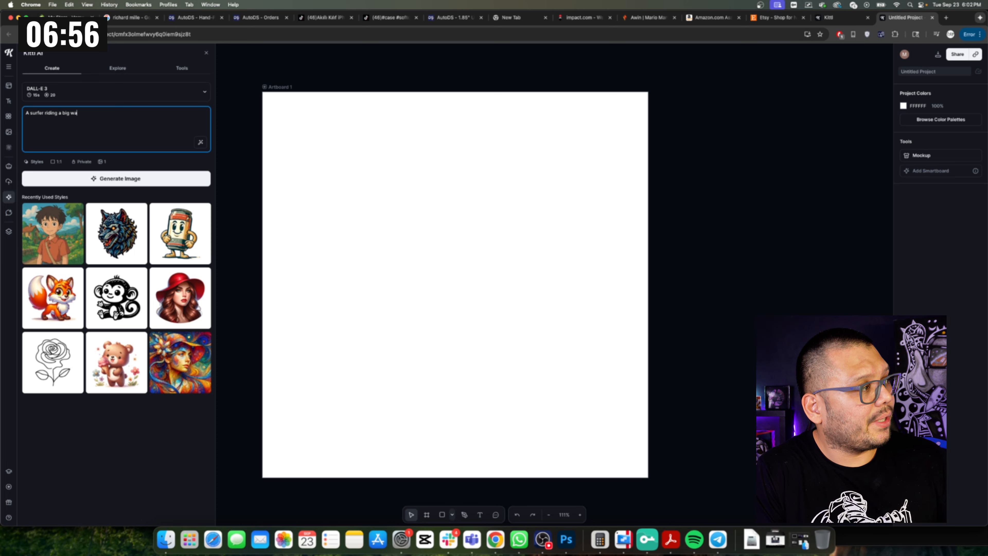
text(ve, full of shar)
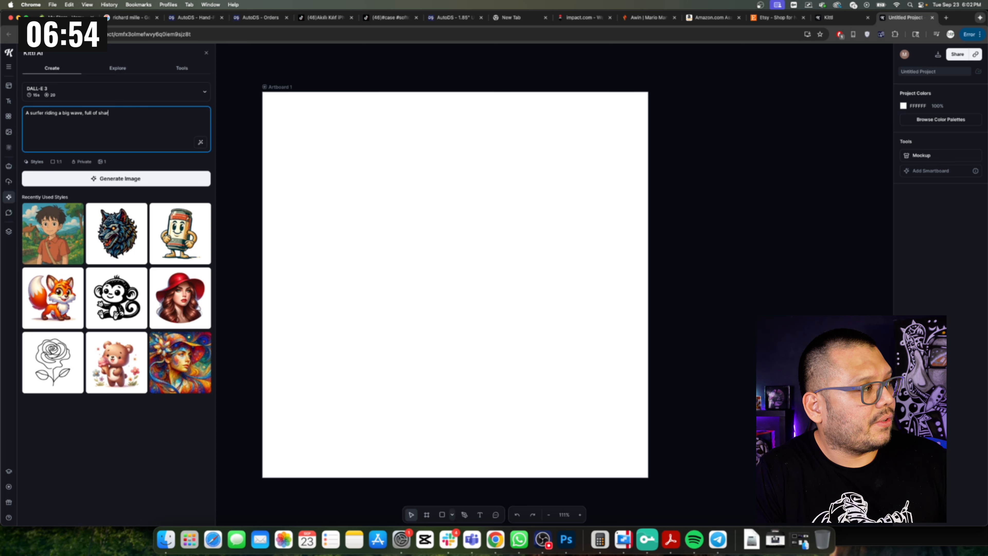
text(ks around him)
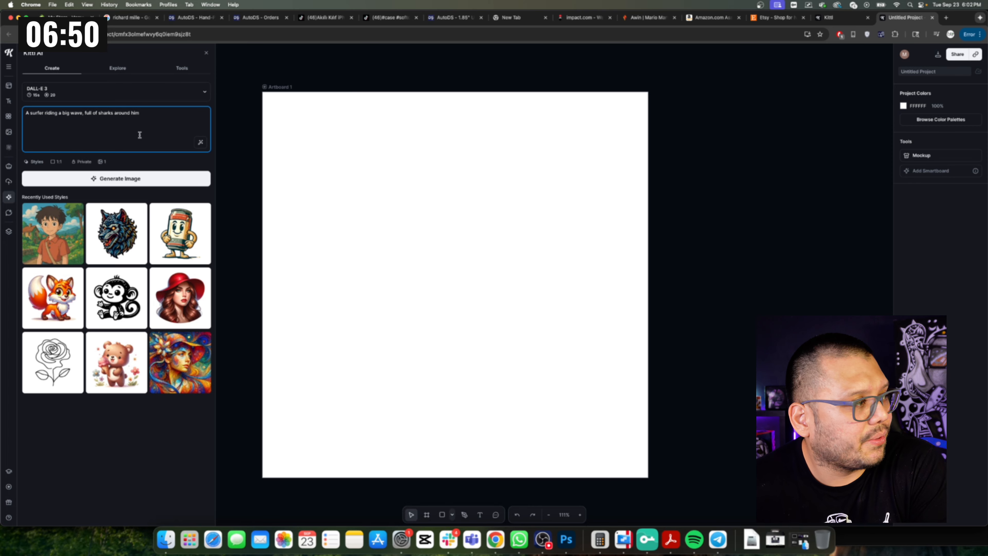
click(119, 243)
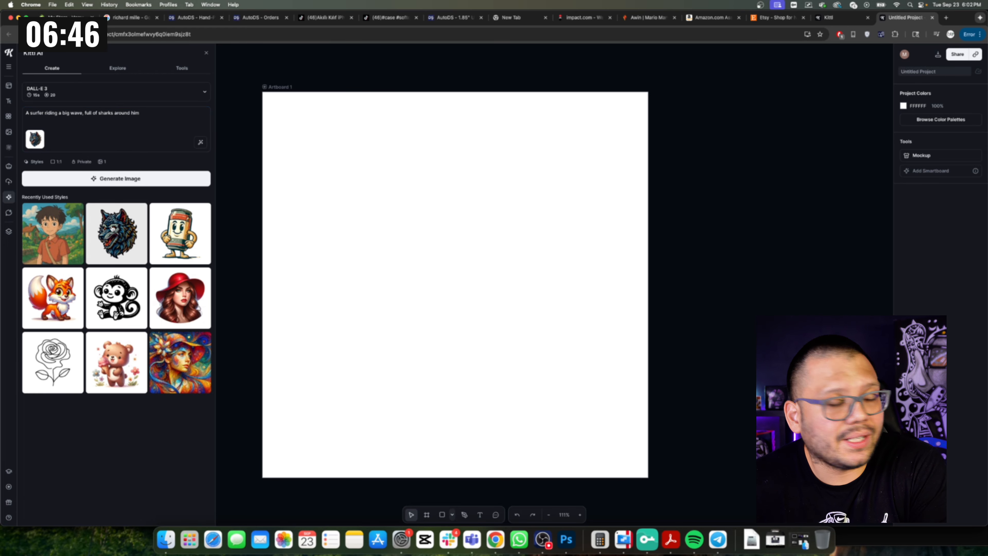
click(121, 183)
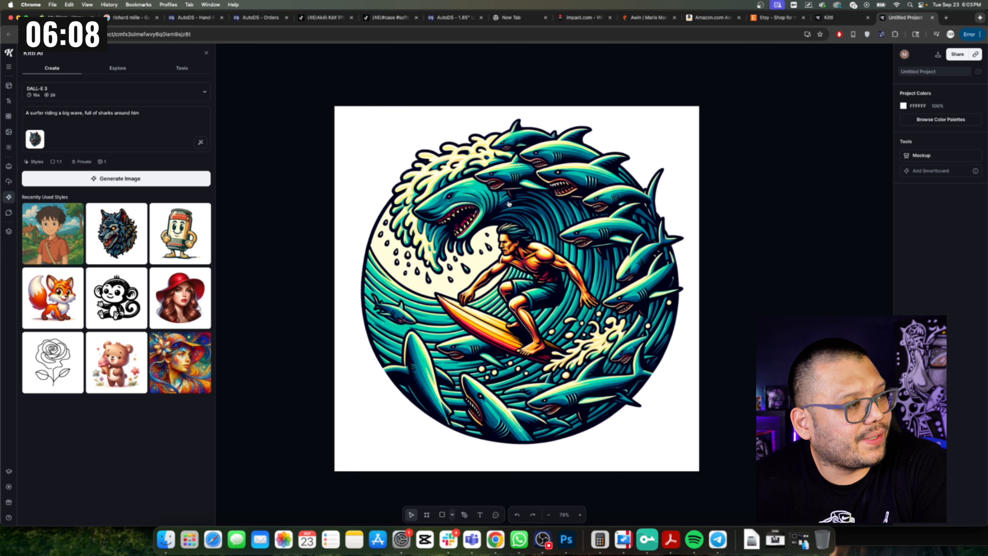
Scale the generated image down and reposition it to fit inside the artboard.
click(488, 203)
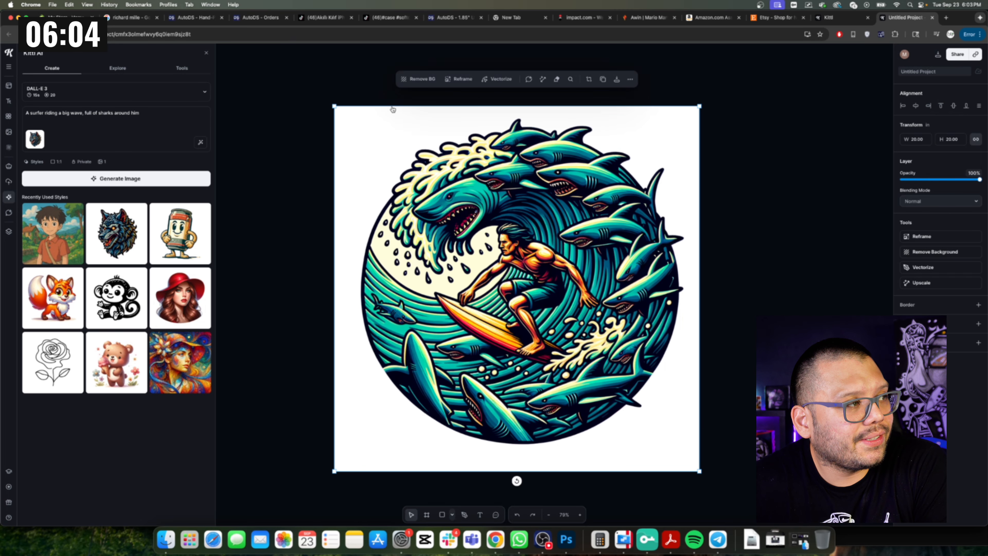
click(767, 229)
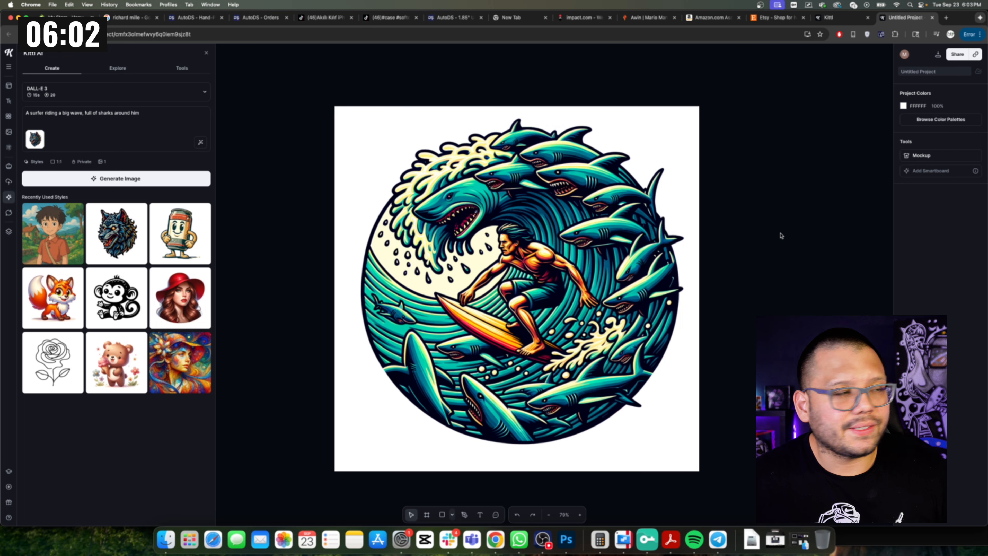
click(602, 239)
click(794, 262)
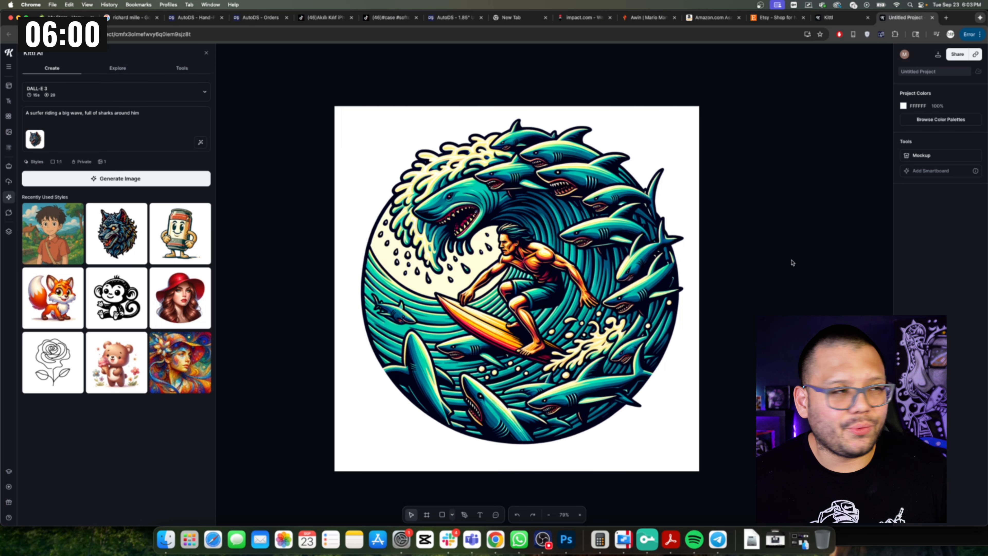
drag(415, 156, 404, 174)
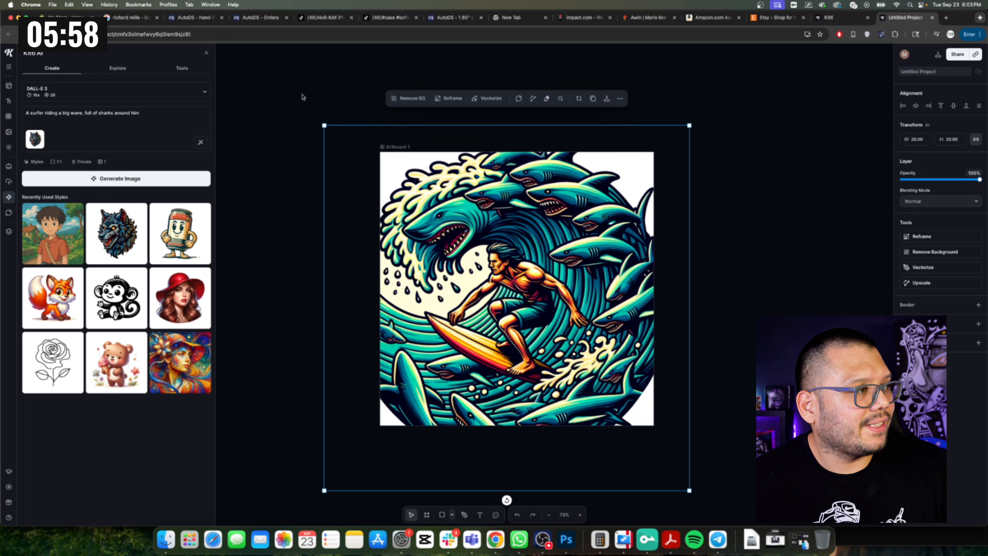
drag(324, 125, 420, 189)
drag(560, 306, 523, 244)
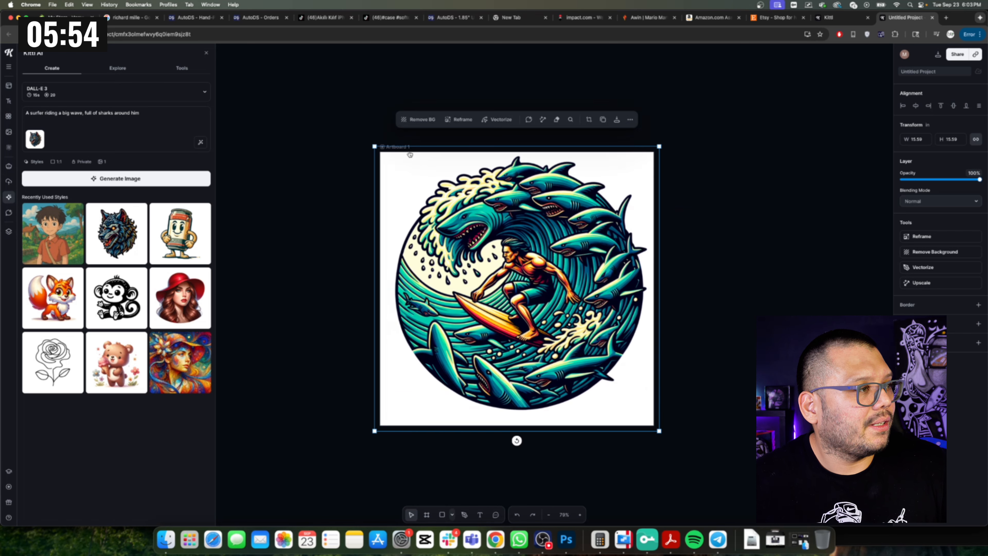
Select the artboard and add a Smartboard linked to it.
click(386, 132)
click(399, 147)
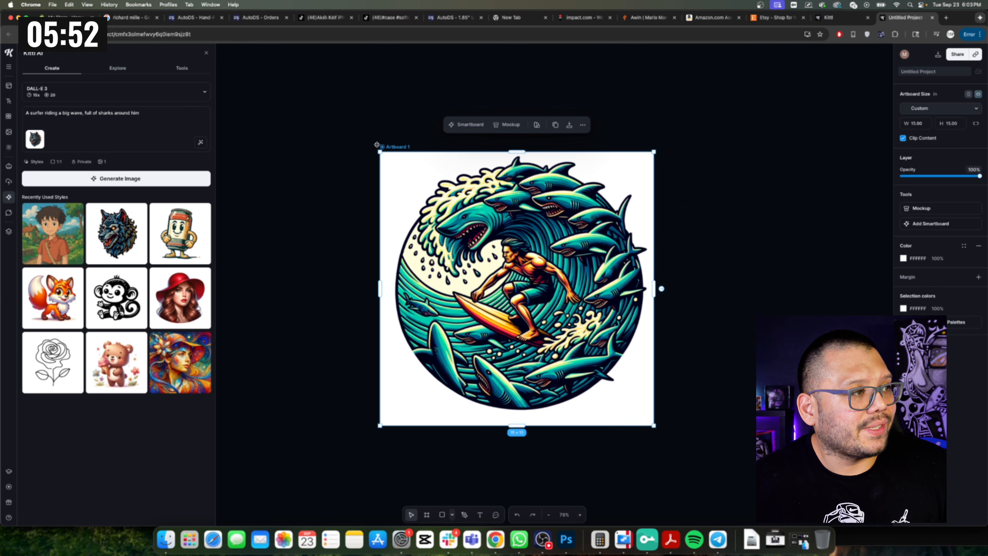
click(930, 225)
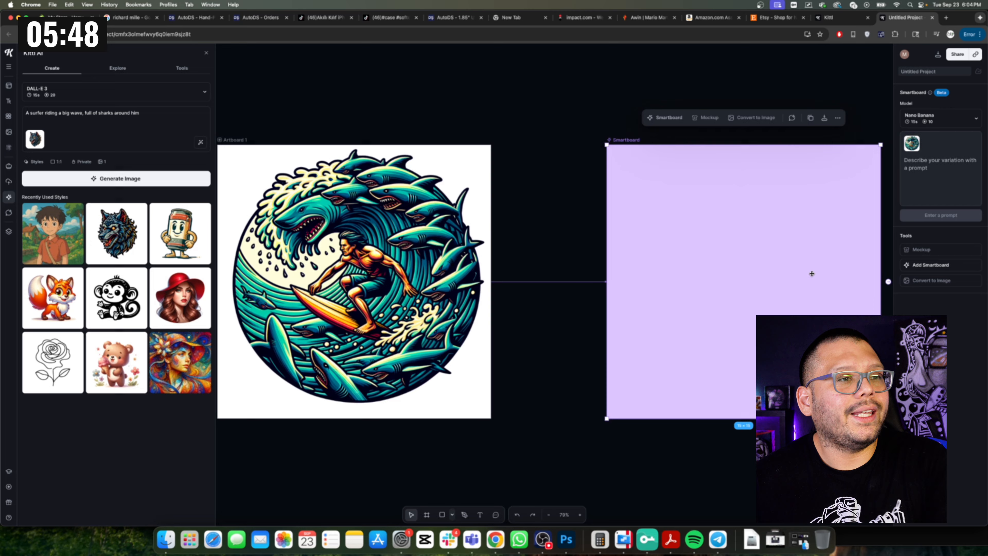
Generate a Smartboard variation with the Nano Banana prompt 'Make the wave one big shark'.
drag(811, 273, 791, 275)
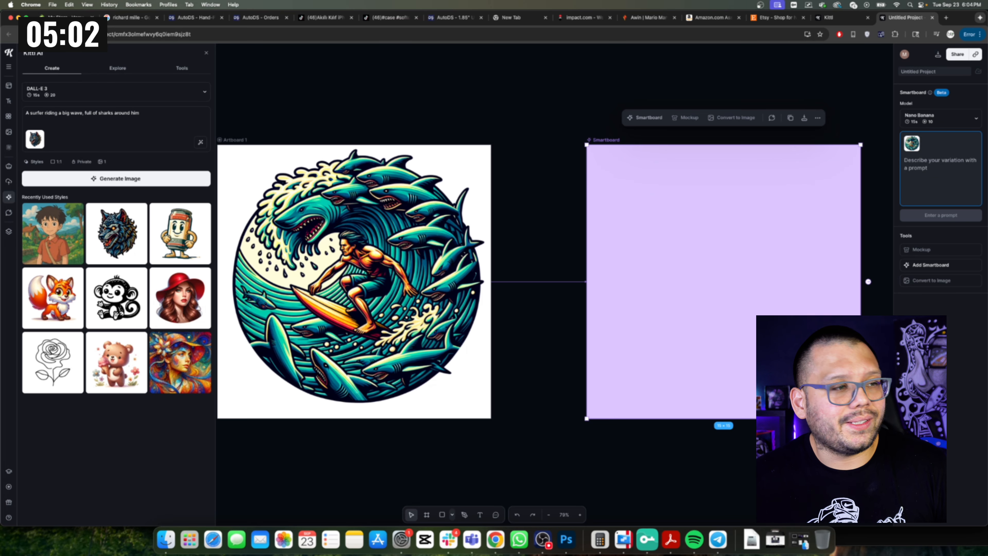
drag(805, 350, 797, 350)
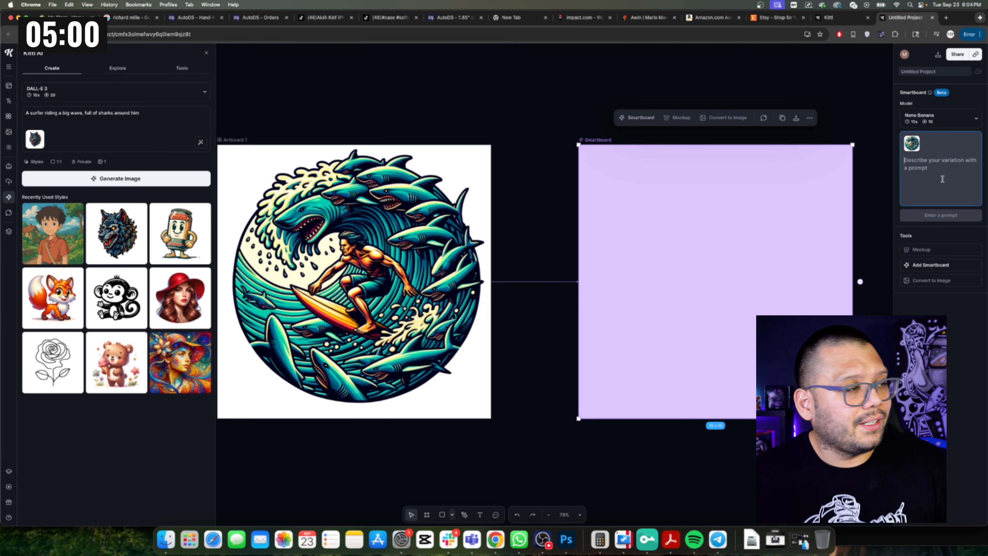
text(Ma)
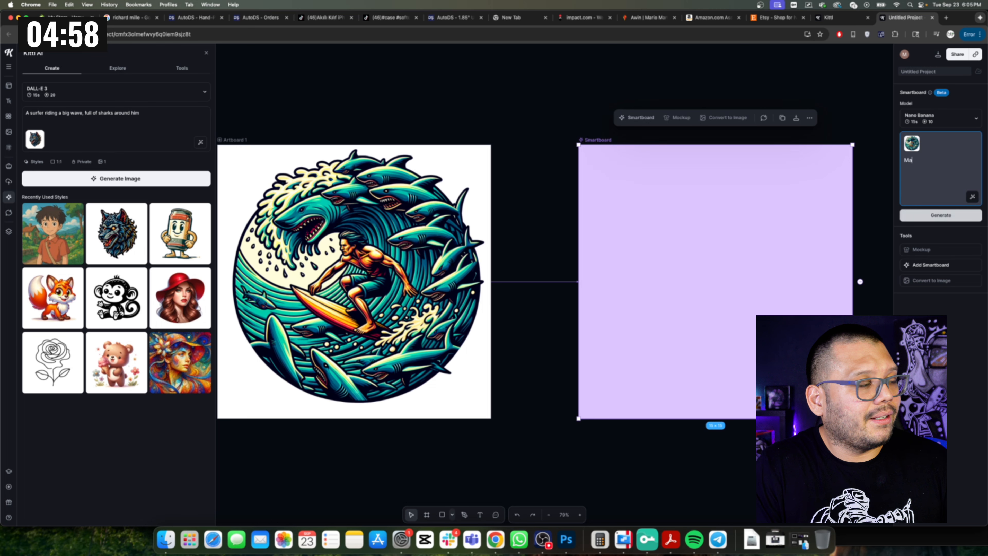
text(ke the wave one b)
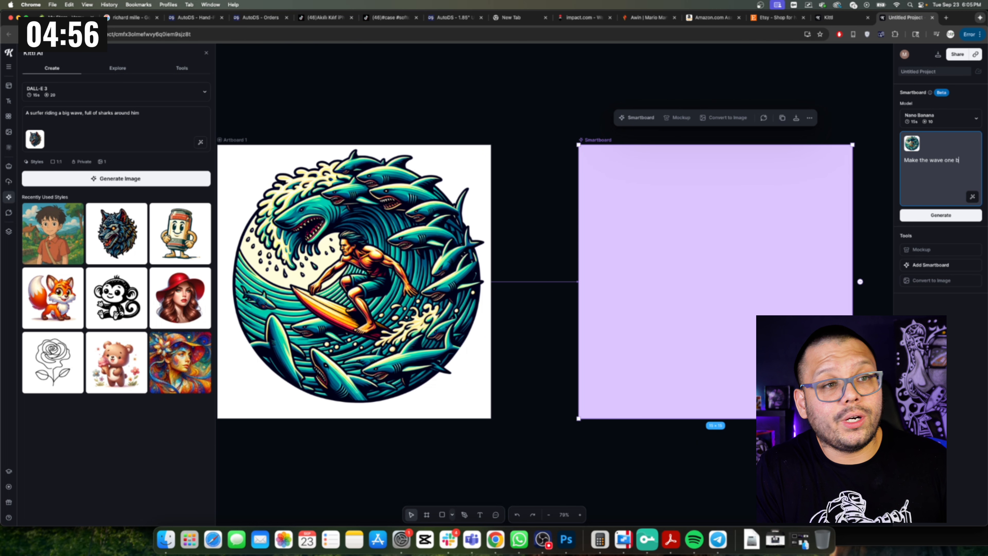
text(ig shark)
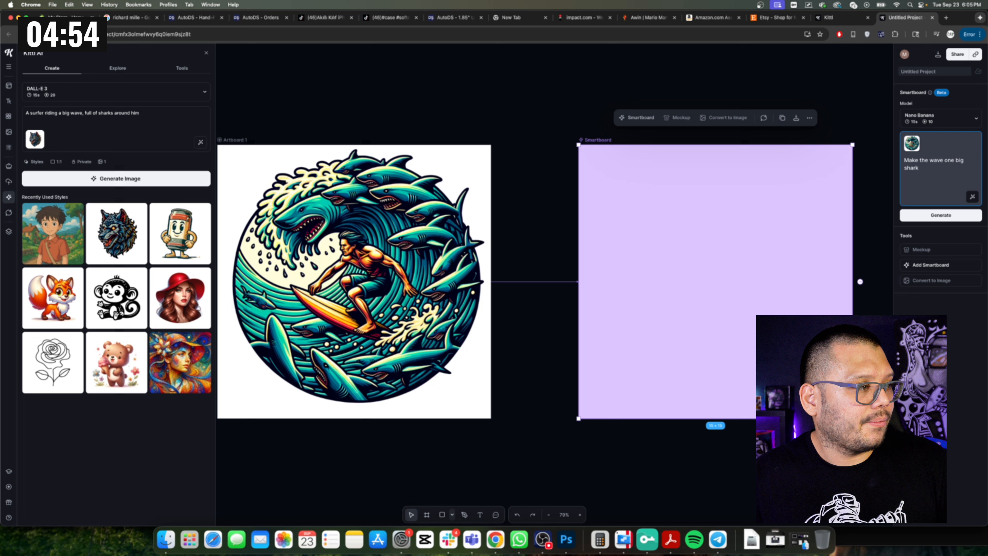
key(Return)
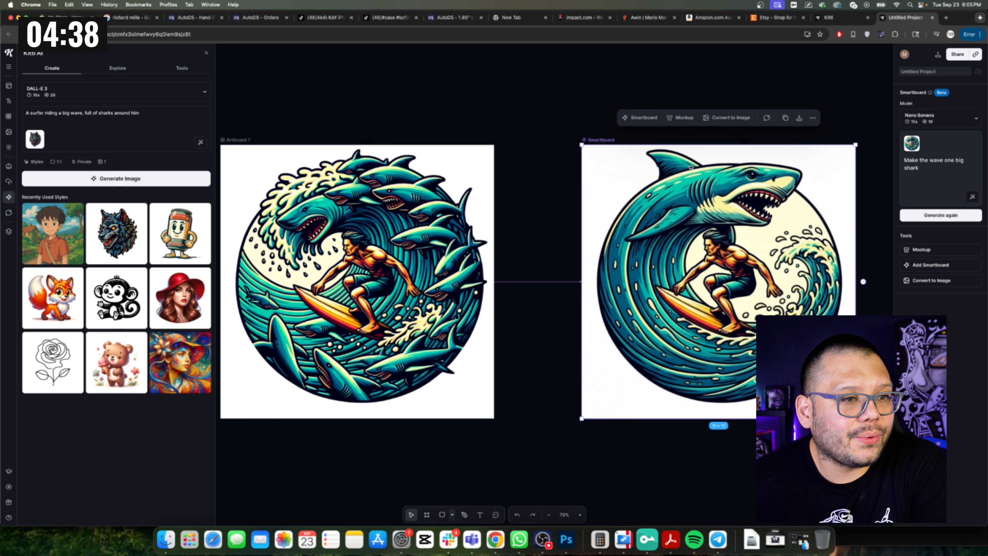
Add another Smartboard from the shark variation and generate it with the prompt 'add a starry night'.
click(926, 265)
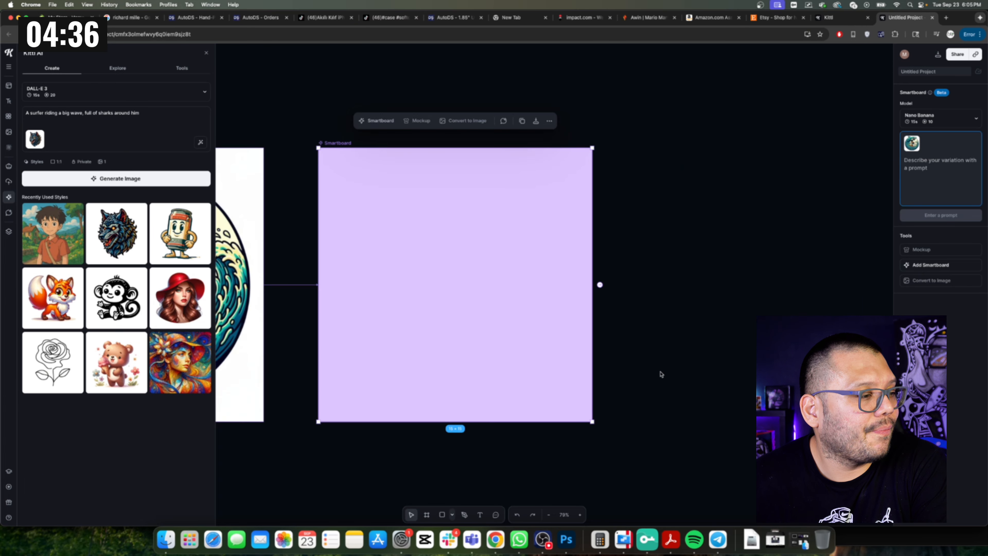
scroll(688, 366, left, 5)
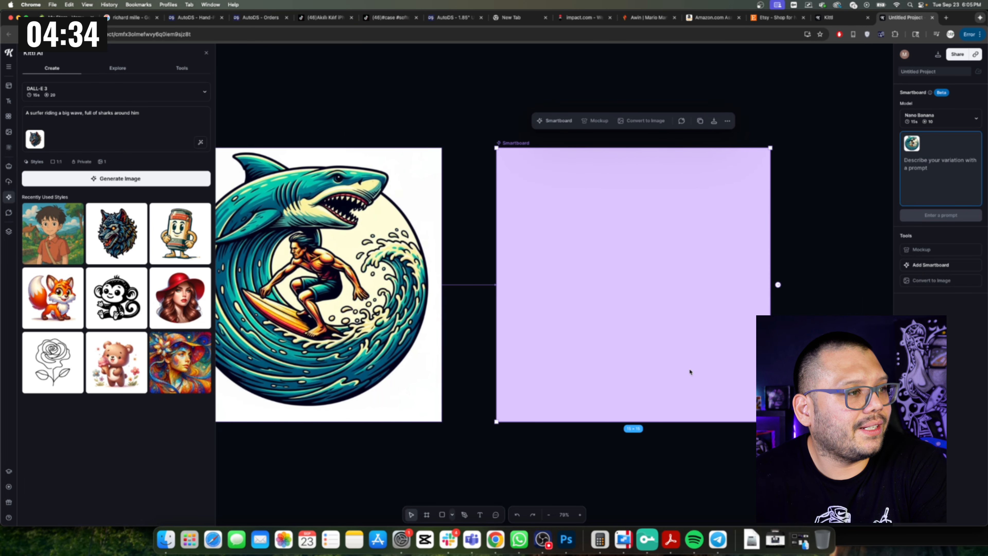
scroll(689, 372, left, 1)
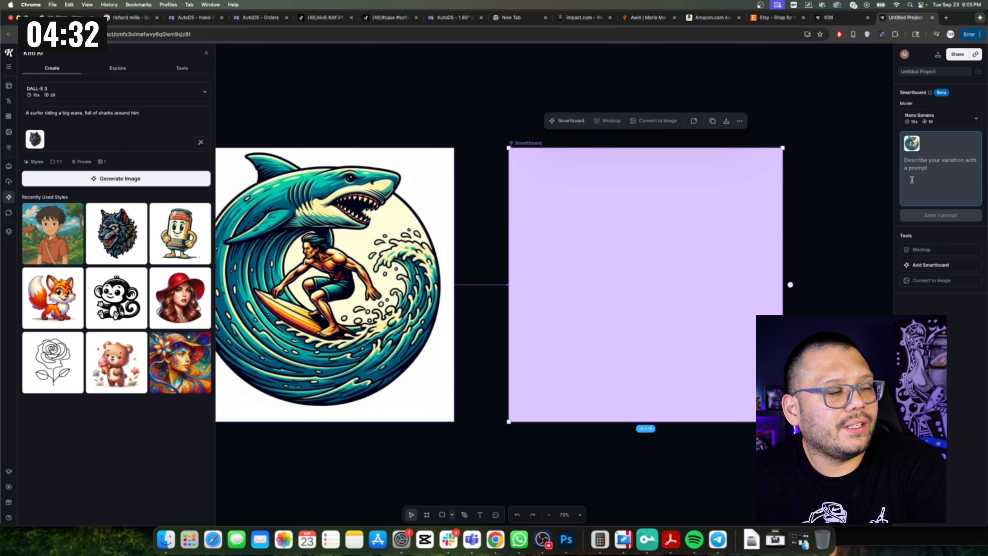
scroll(682, 362, left, 2)
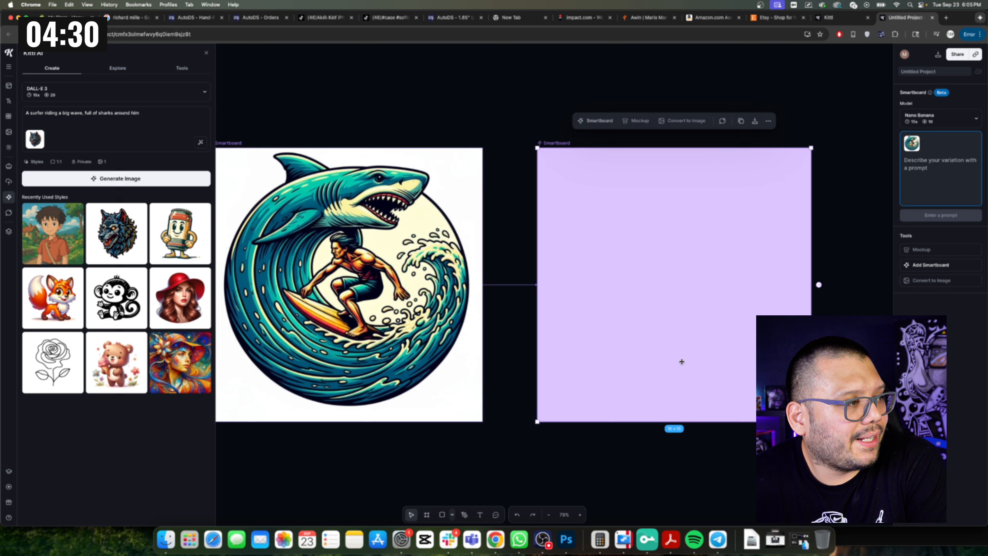
text(ad)
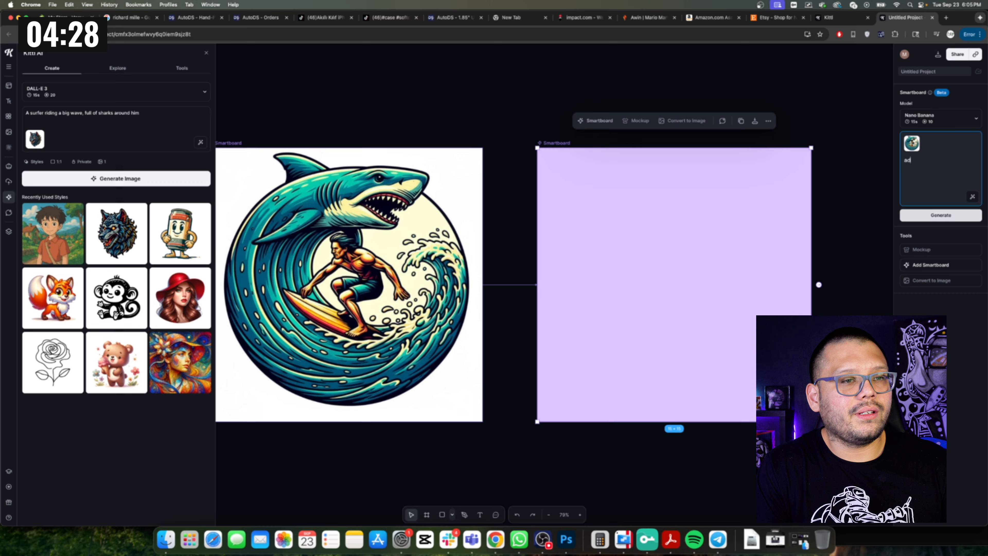
text(d a starry nig)
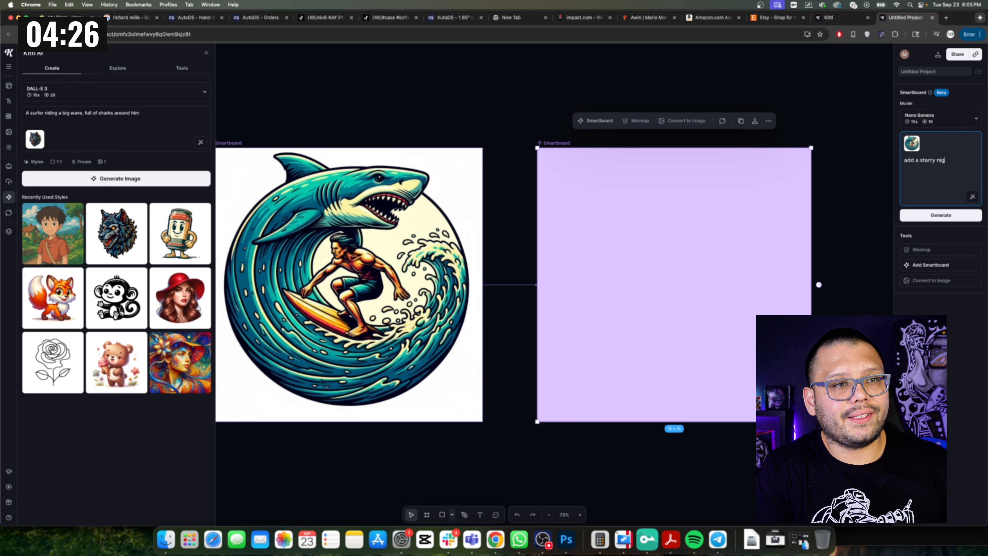
text(ht)
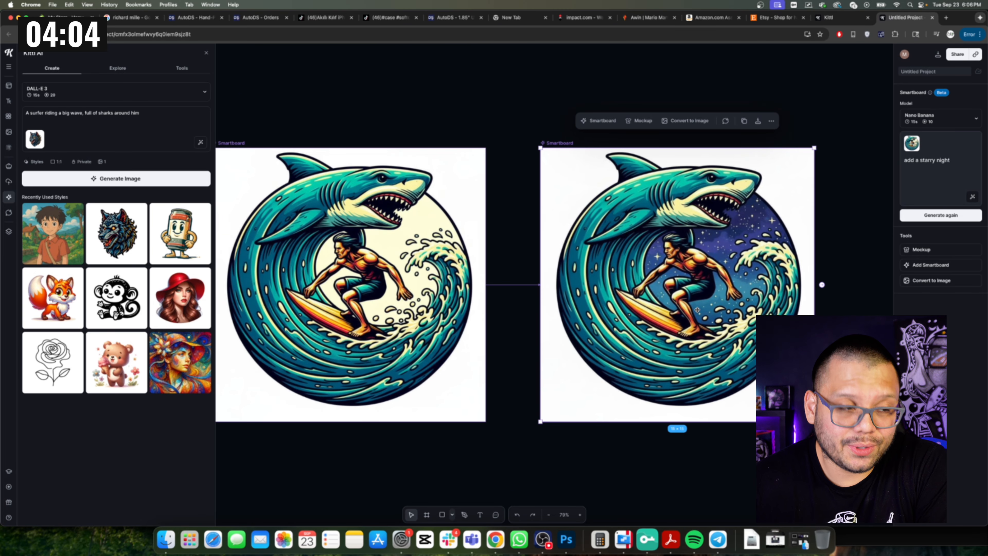
scroll(560, 386, left, 15)
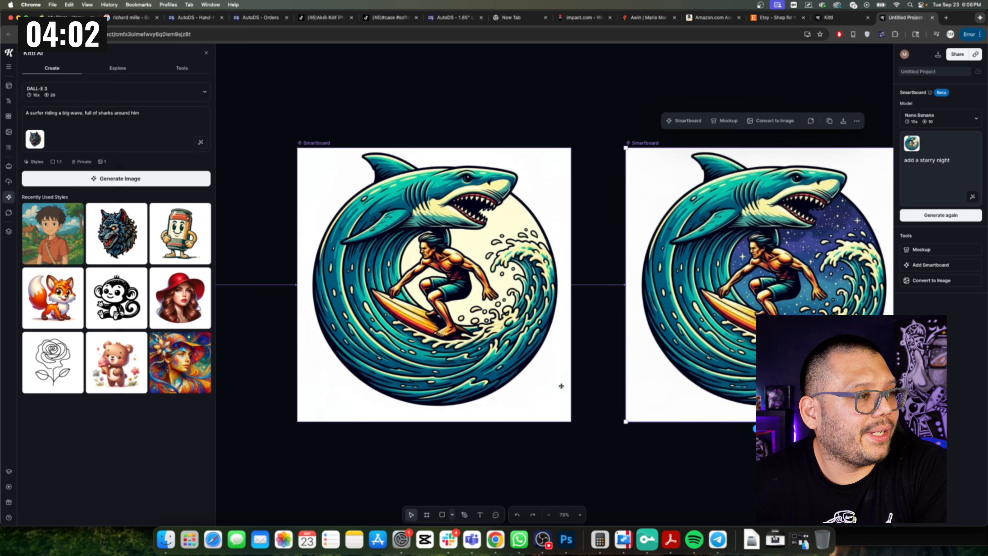
scroll(561, 386, right, 3)
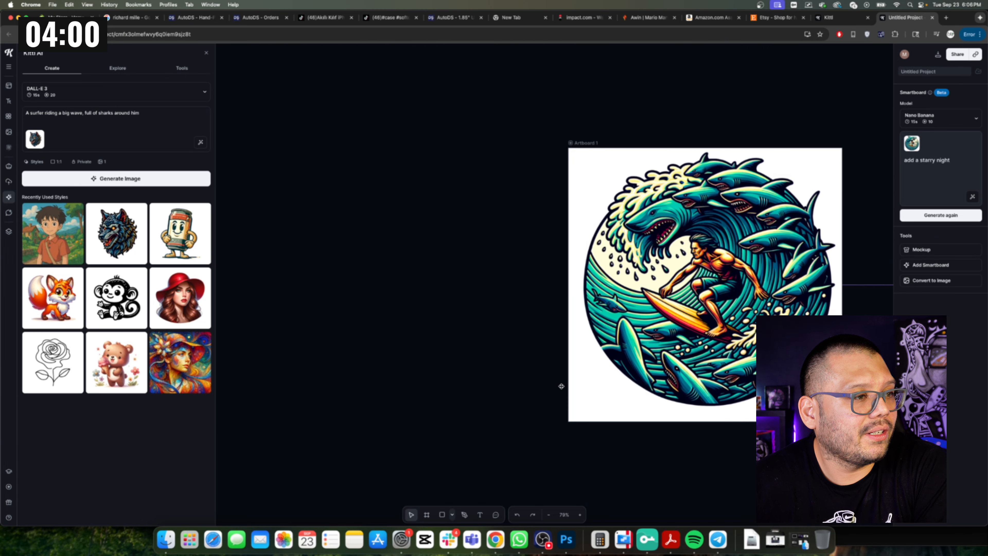
Pan across the canvas to compare the starry-night Smartboard with the shark-wave variation.
scroll(561, 386, right, 15)
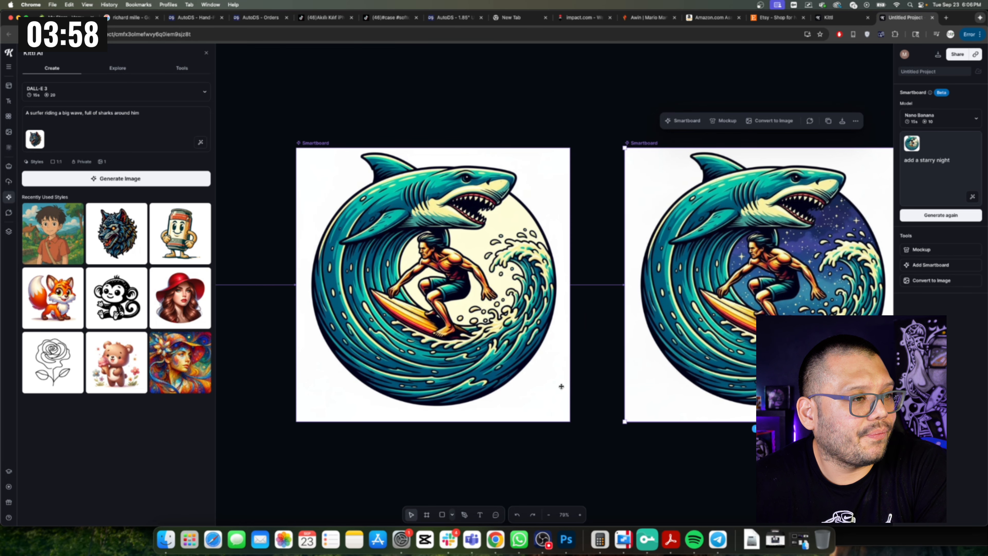
scroll(561, 386, right, 4)
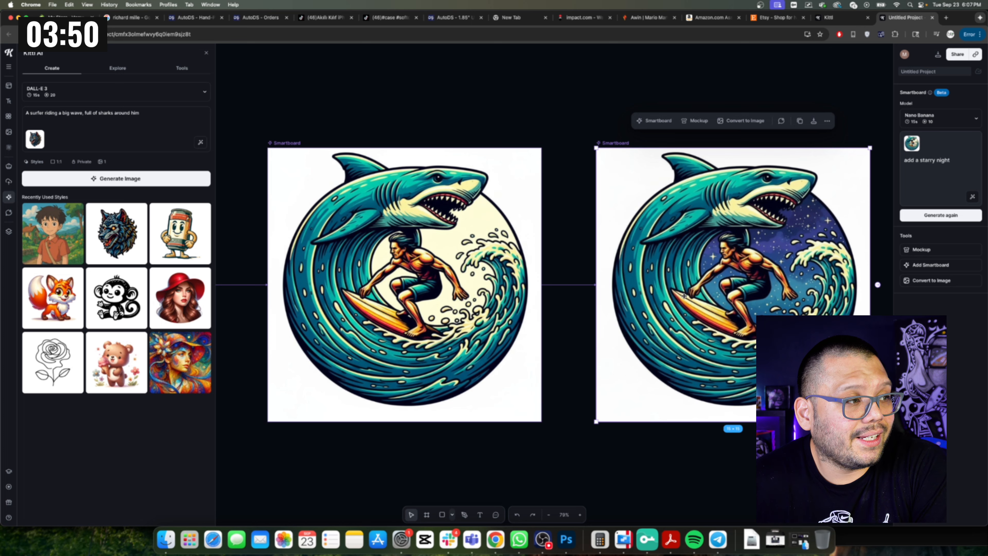
scroll(719, 309, left, 4)
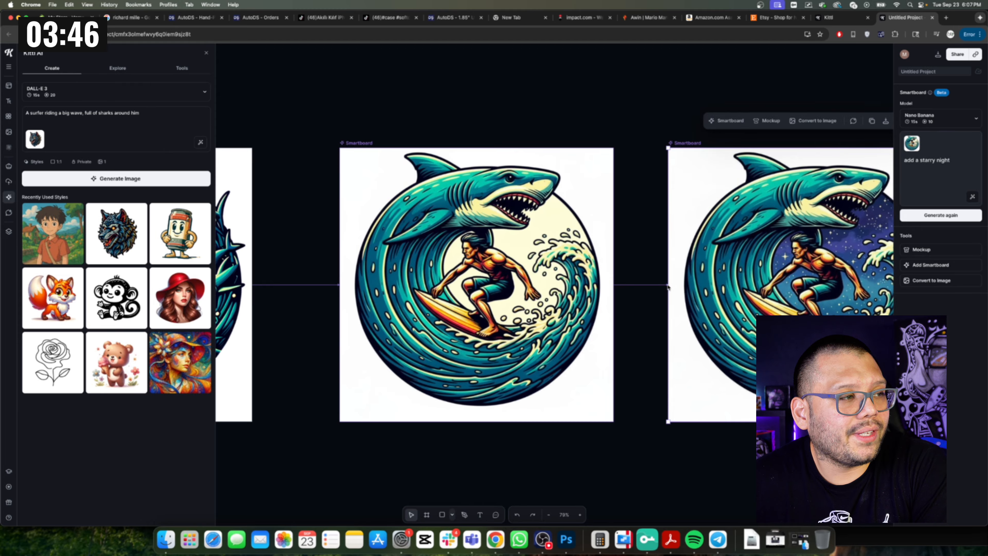
scroll(668, 286, right, 10)
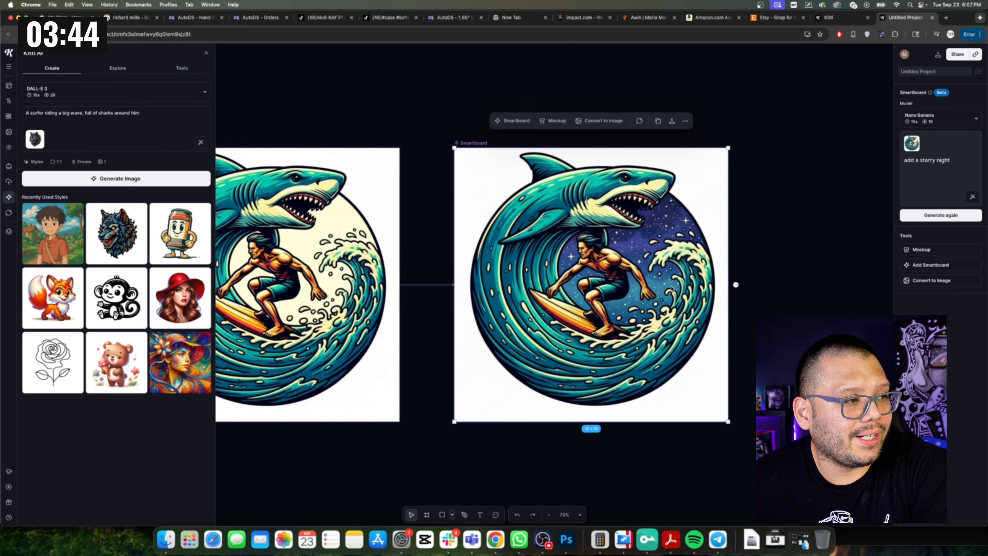
scroll(671, 289, left, 5)
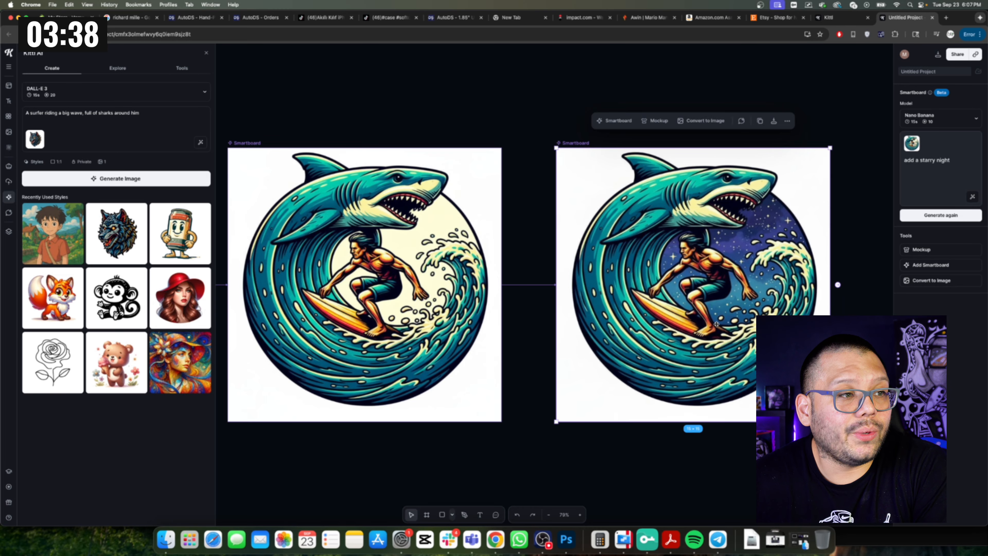
click(953, 165)
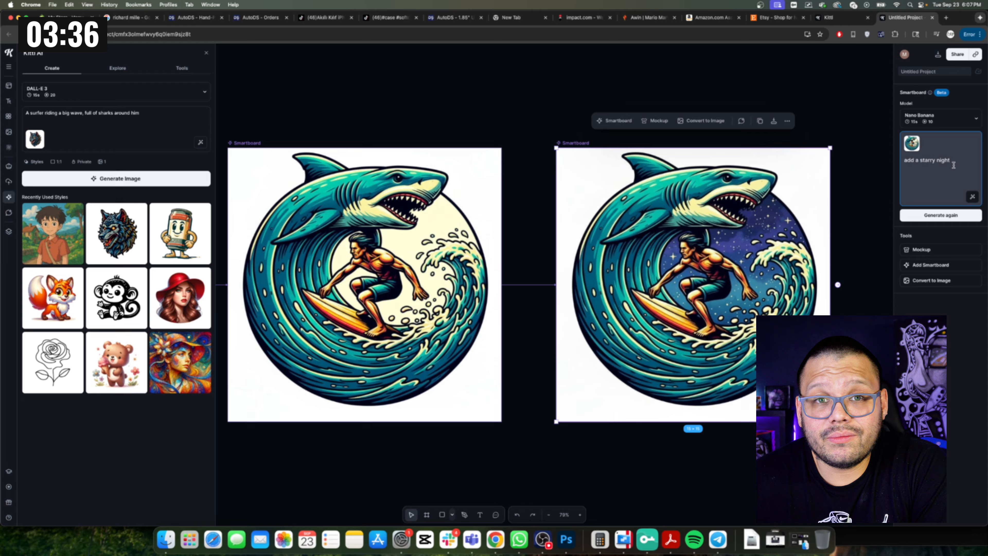
scroll(702, 294, right, 10)
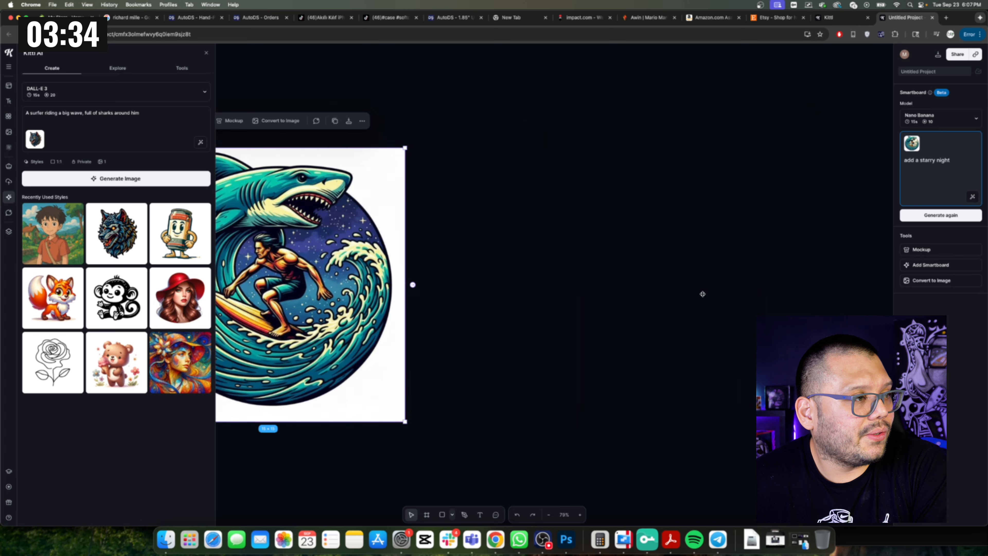
scroll(702, 294, left, 10)
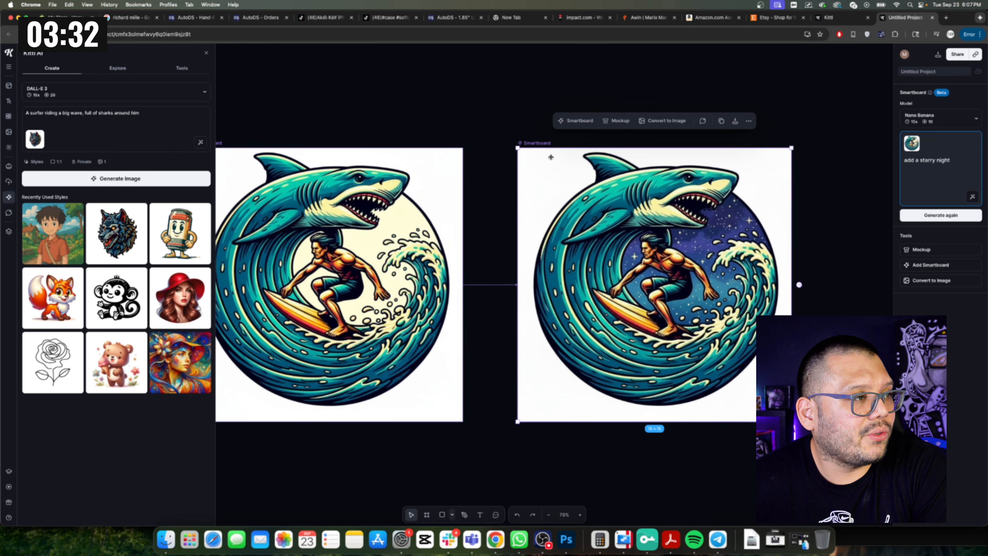
Add a Smartboard from the starry-night variation and generate it with the prompt 'make the surfer face the other way'.
drag(952, 161, 867, 165)
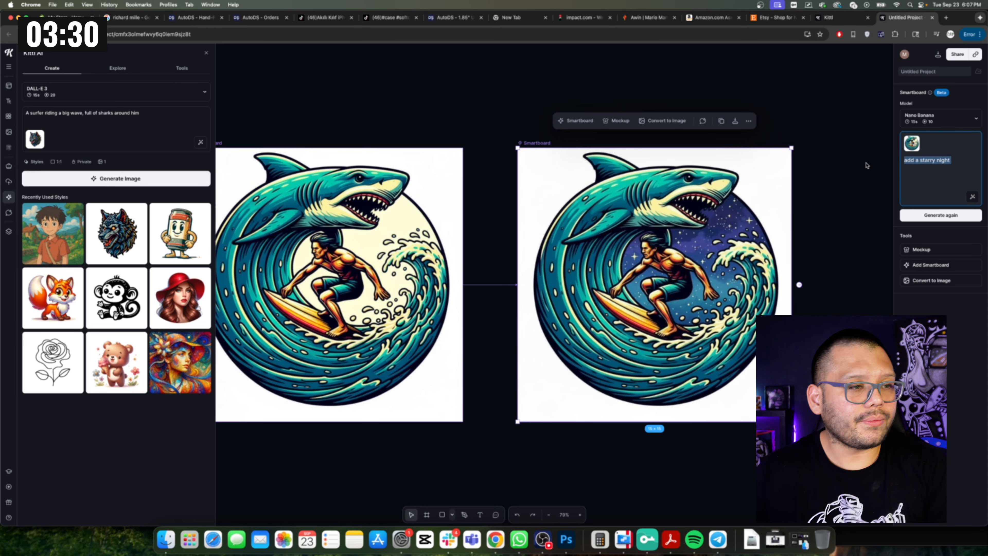
click(932, 265)
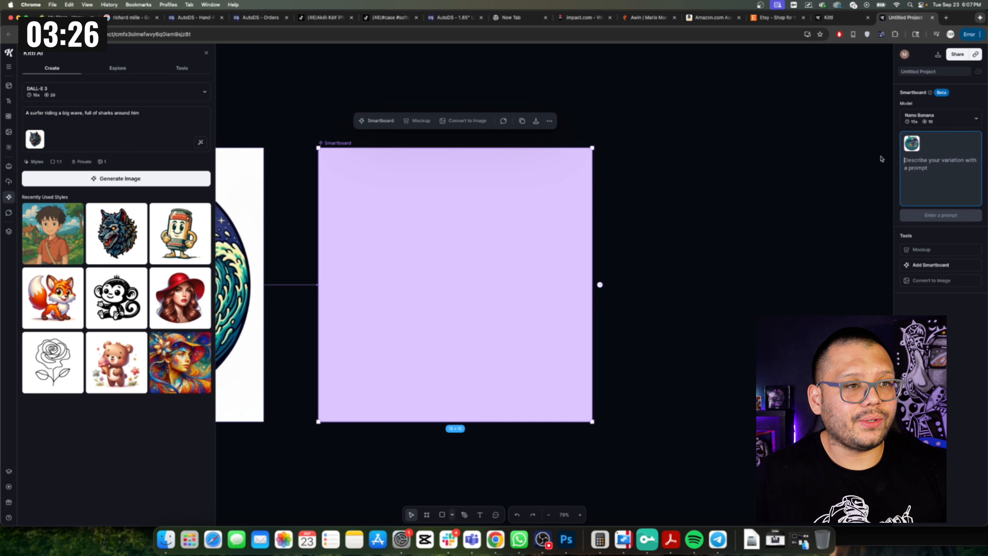
text(make the)
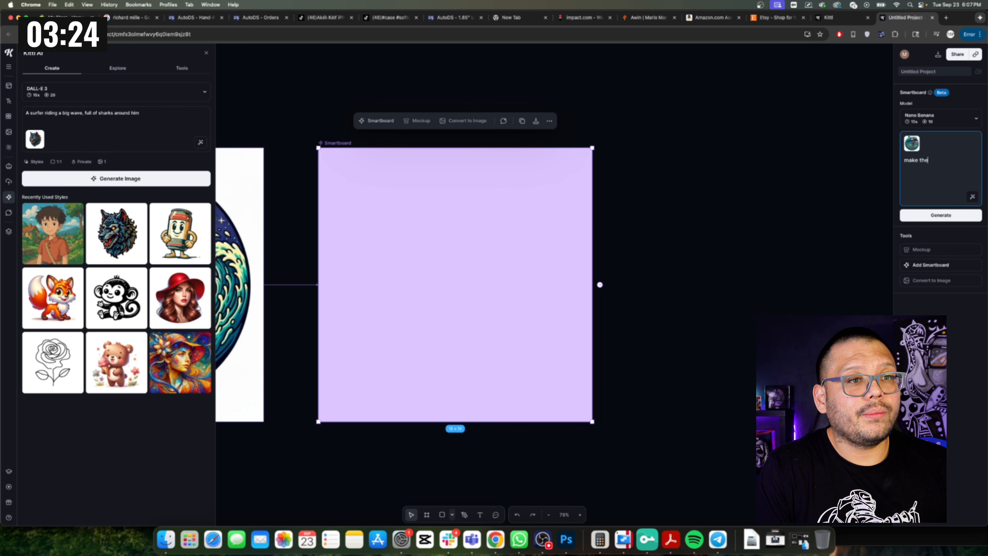
text( surfer face the ot)
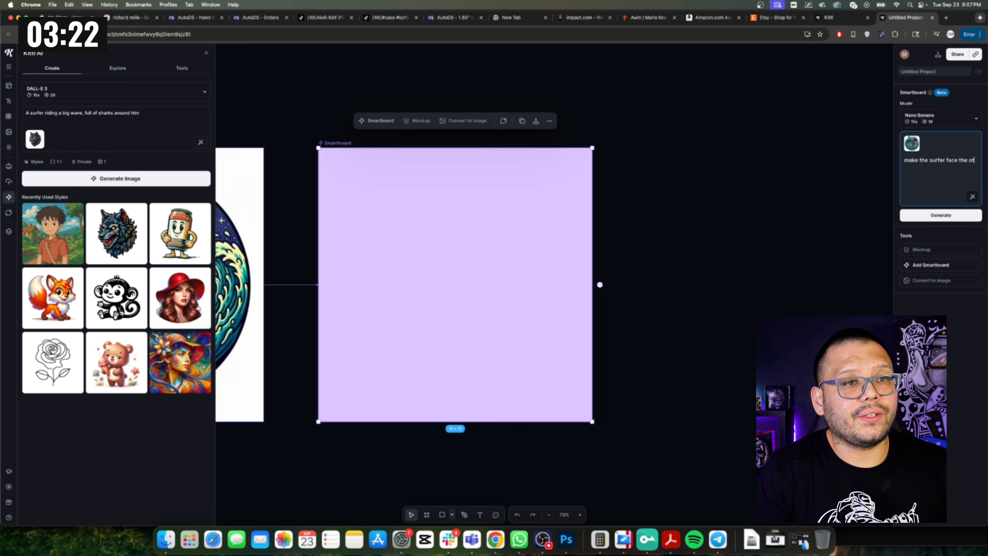
text(her way)
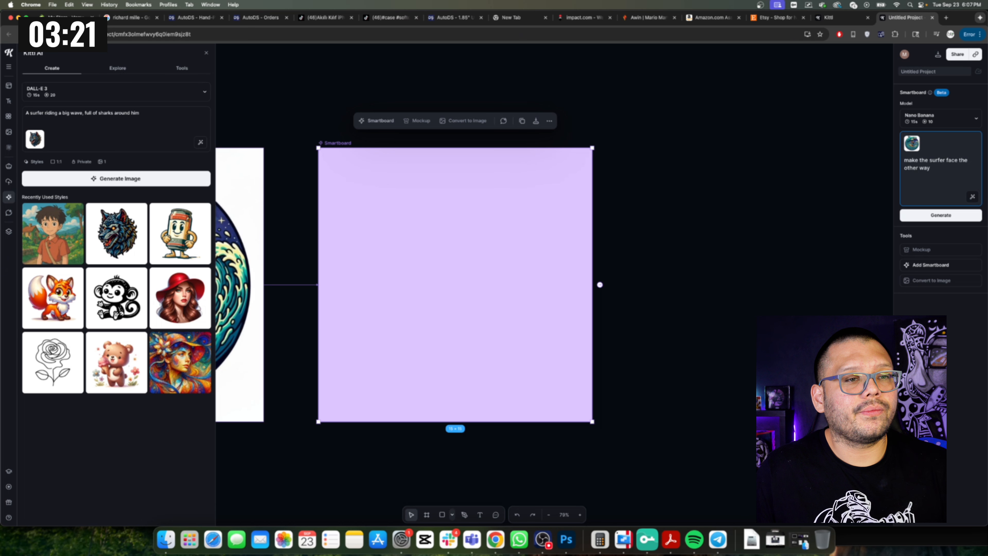
click(968, 217)
Zoom and pan across the original artboard and all Smartboard variations to compare them.
scroll(709, 414, left, 1)
scroll(709, 414, left, 7)
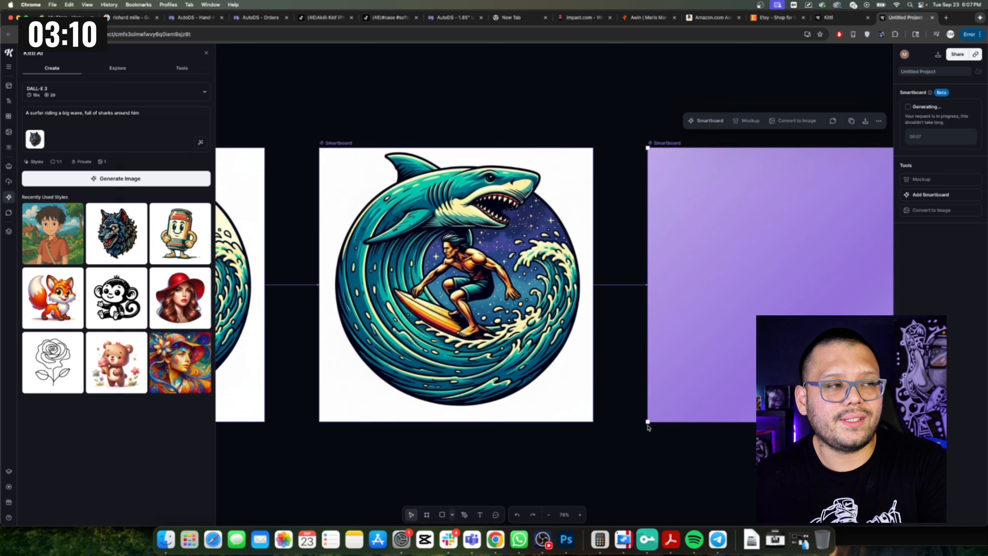
scroll(641, 427, left, 10)
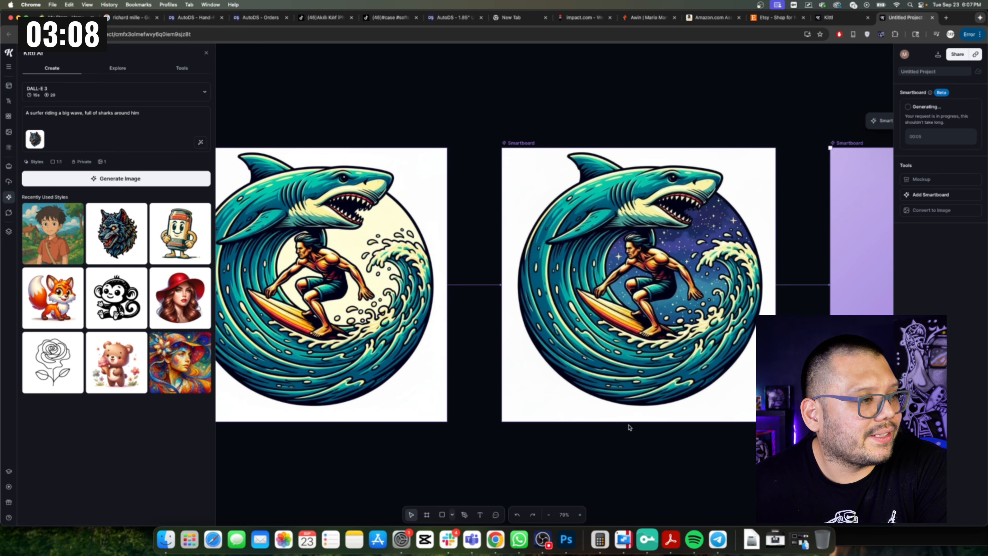
scroll(629, 427, left, 5)
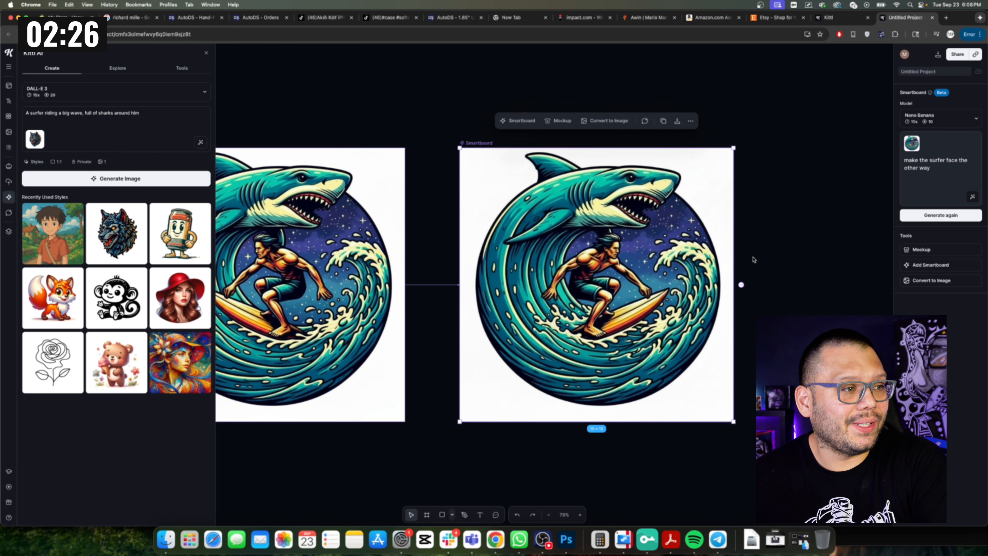
scroll(754, 259, left, 2)
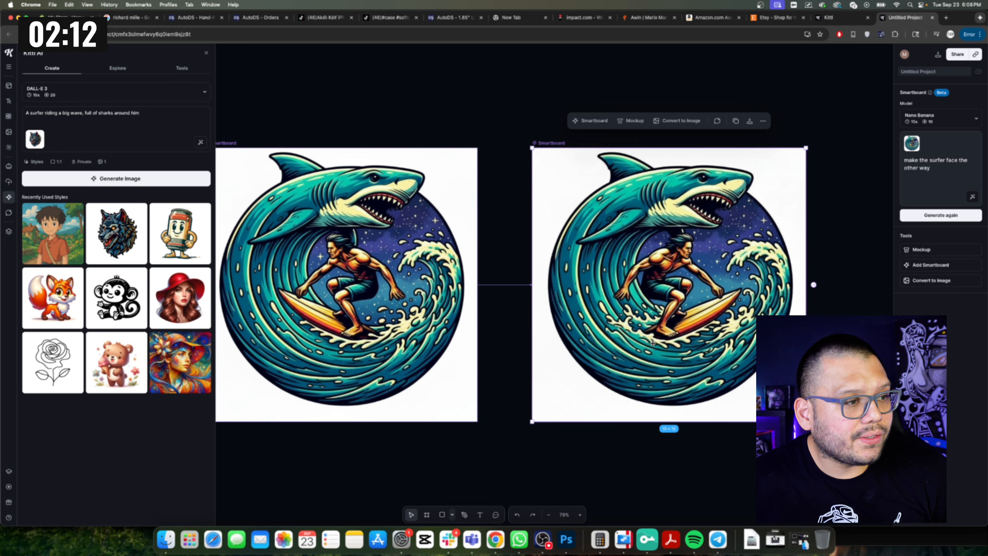
scroll(653, 343, down, 5)
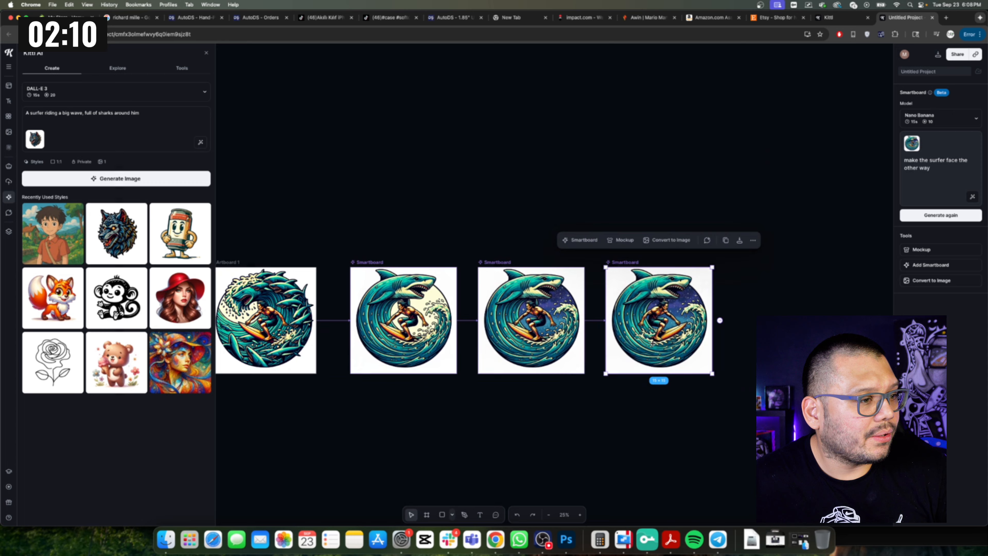
scroll(653, 344, up, 2)
scroll(421, 351, down, 2)
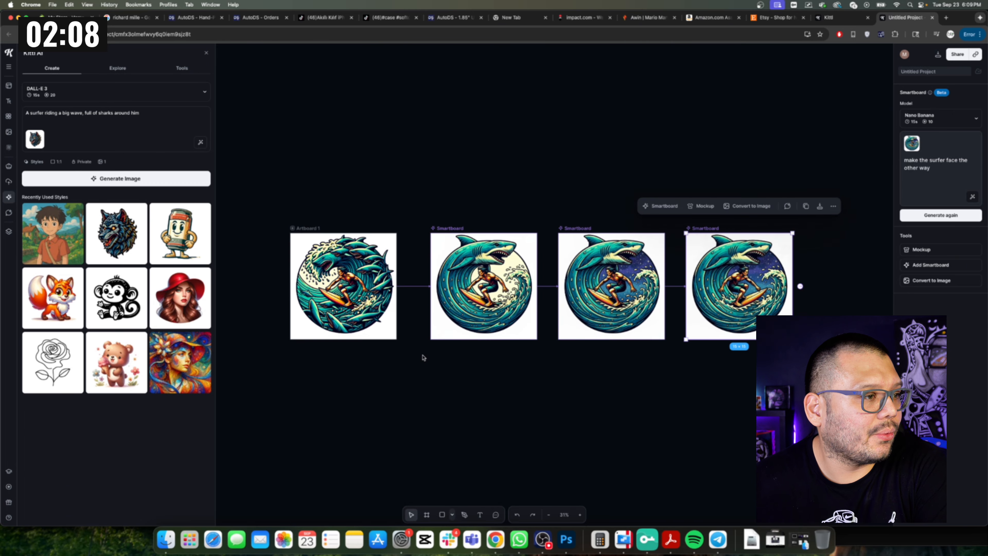
scroll(363, 346, up, 2)
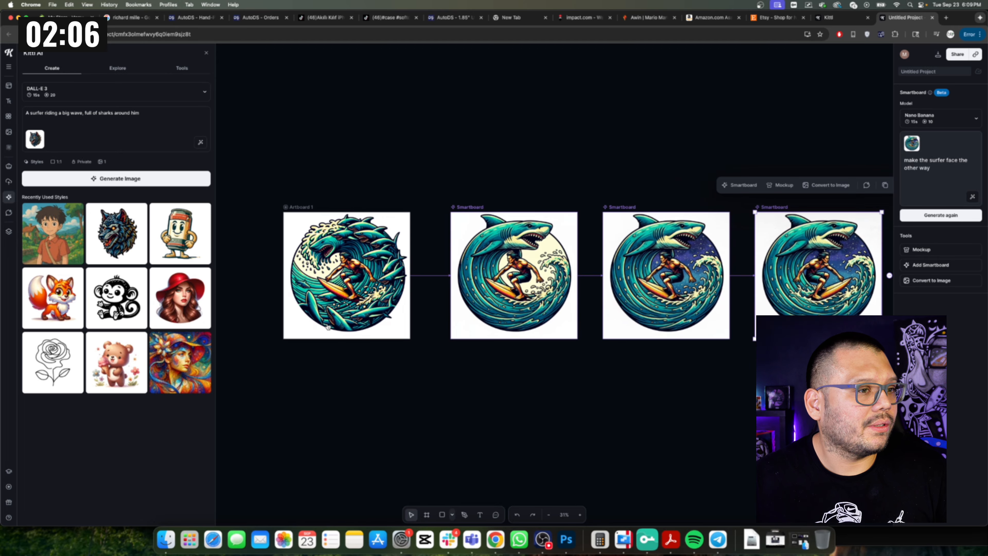
scroll(478, 342, right, 3)
scroll(477, 342, left, 7)
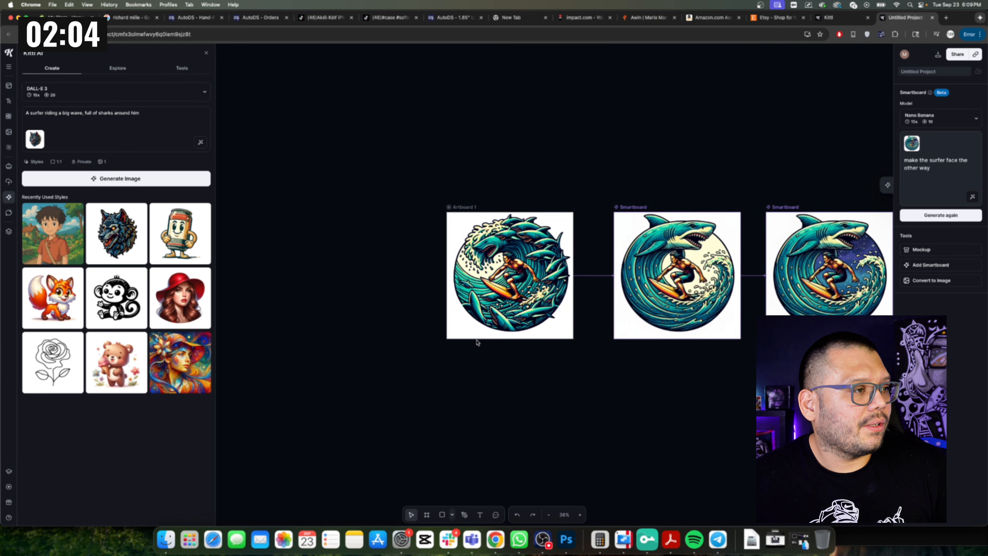
scroll(482, 299, up, 6)
scroll(505, 300, up, 10)
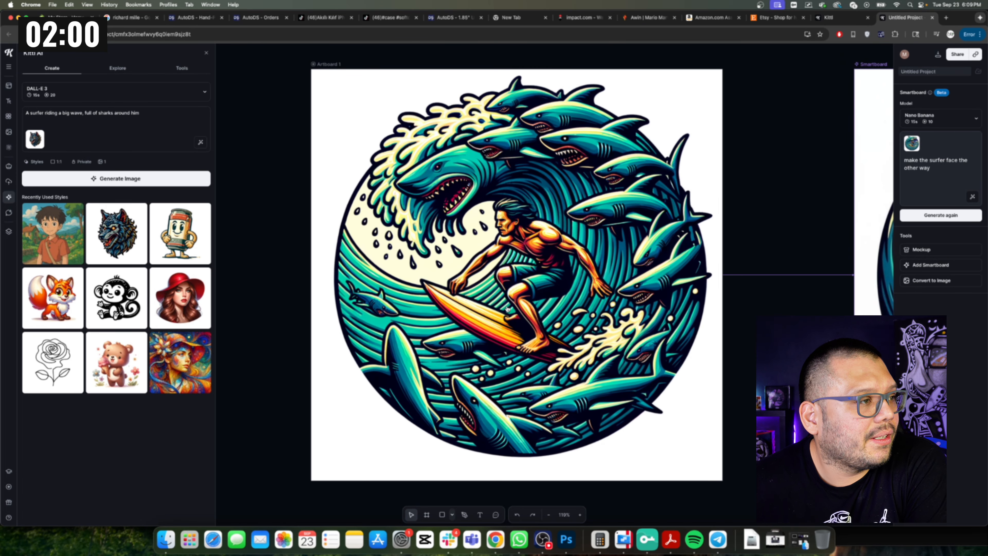
scroll(506, 309, right, 5)
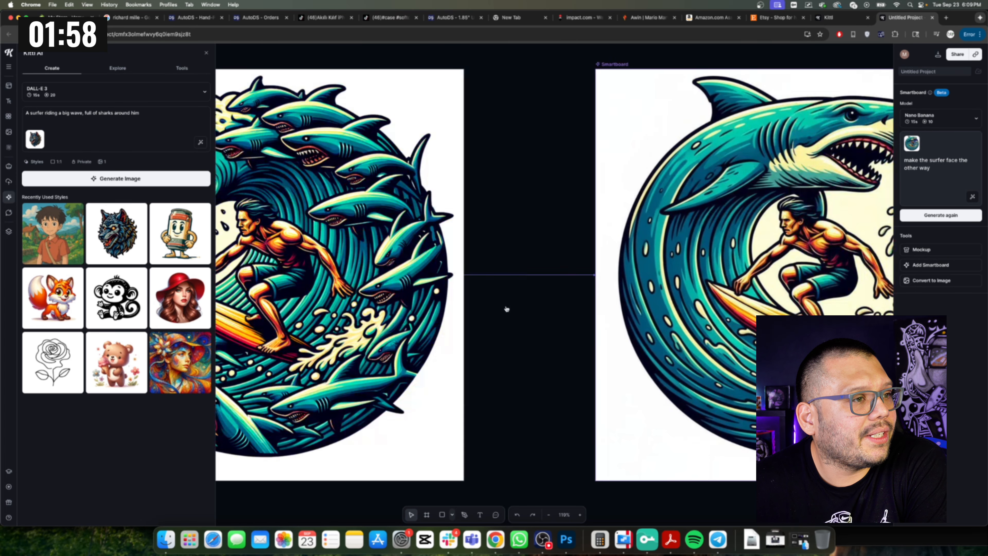
scroll(507, 309, right, 4)
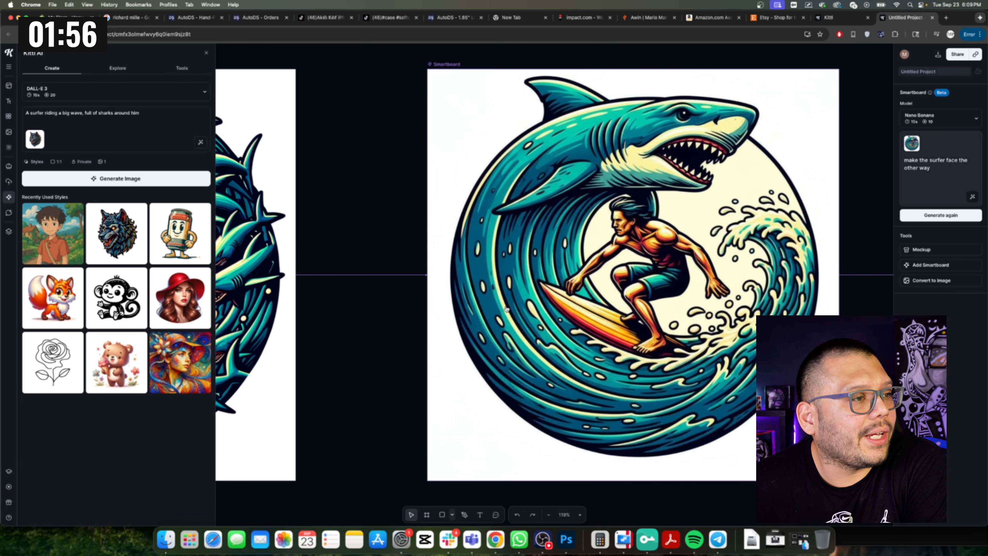
scroll(507, 309, right, 5)
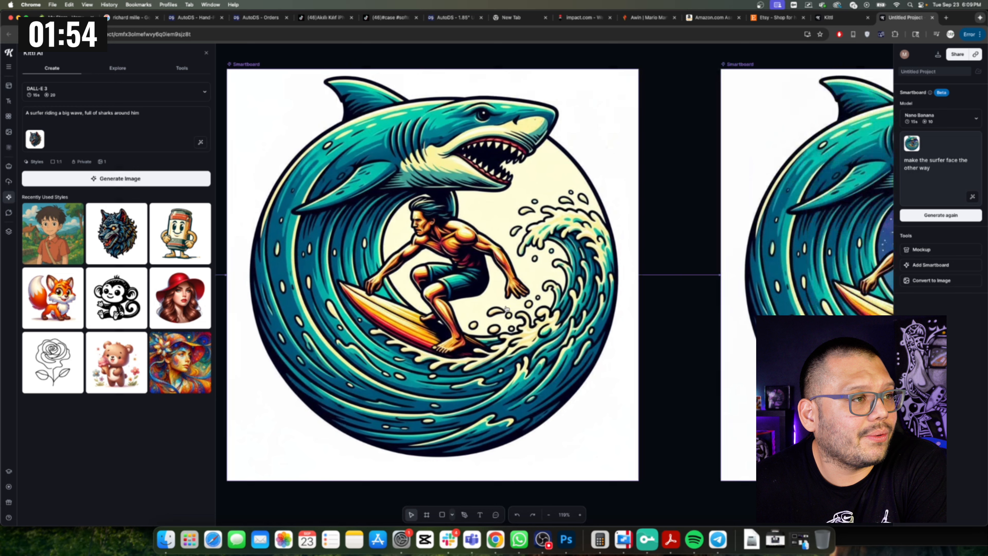
scroll(506, 309, right, 10)
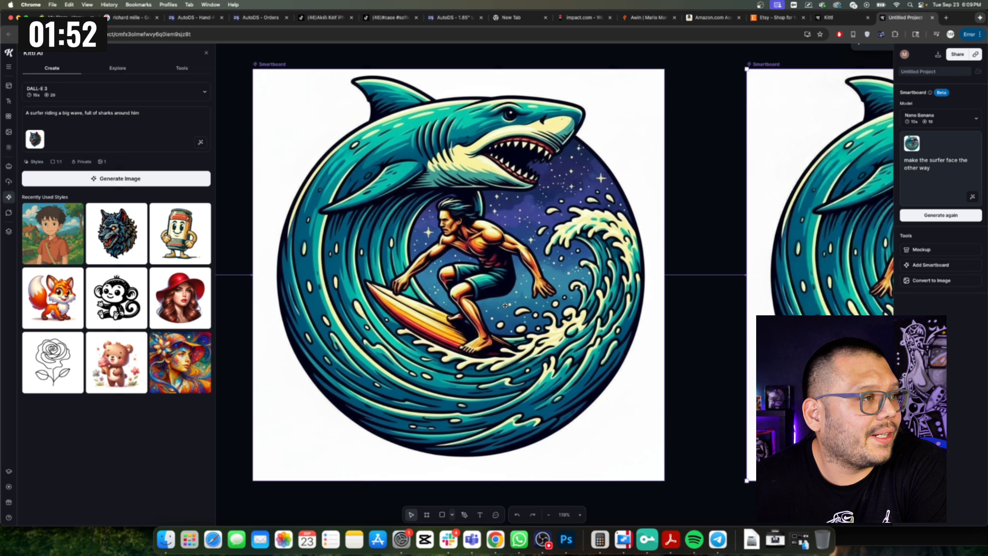
scroll(504, 306, right, 7)
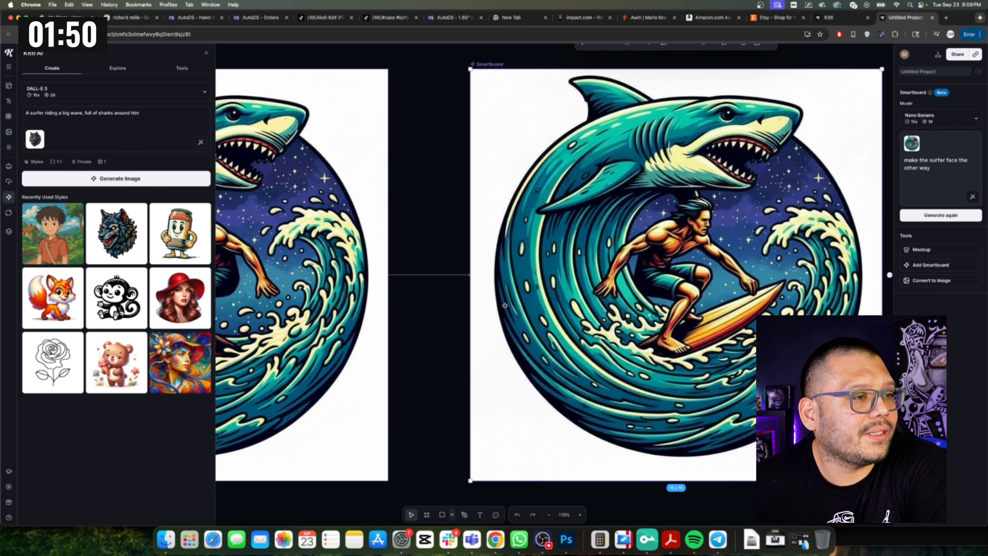
scroll(504, 306, right, 3)
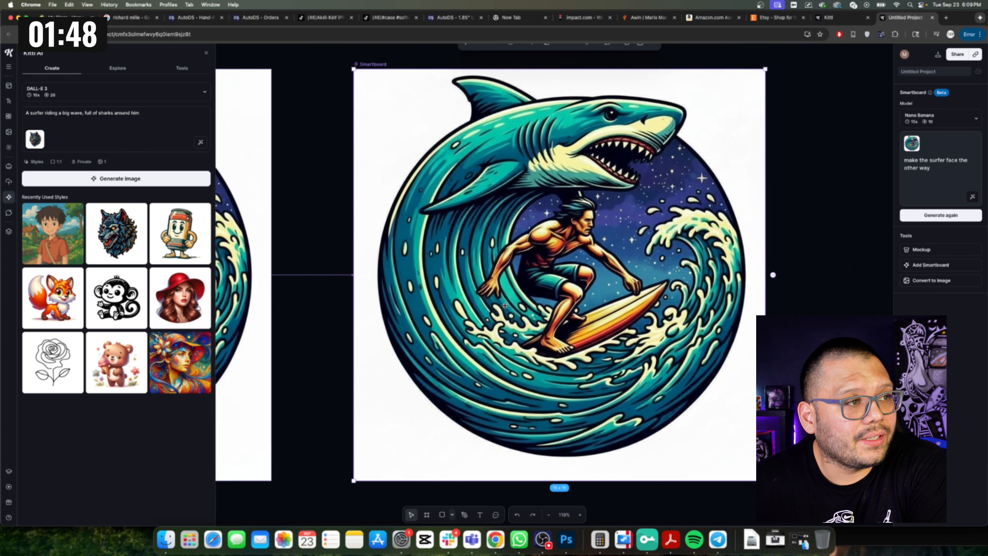
Add a Smartboard from the flipped-surfer variation and generate it with the prompt 'change the surfer into an alien and the shark into a galactic monster in space'.
drag(960, 182, 883, 153)
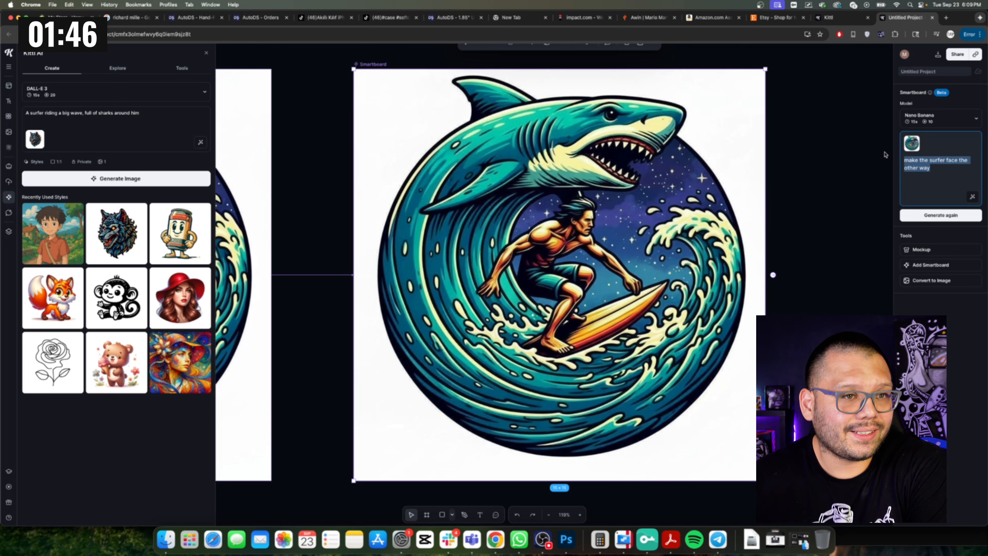
click(368, 65)
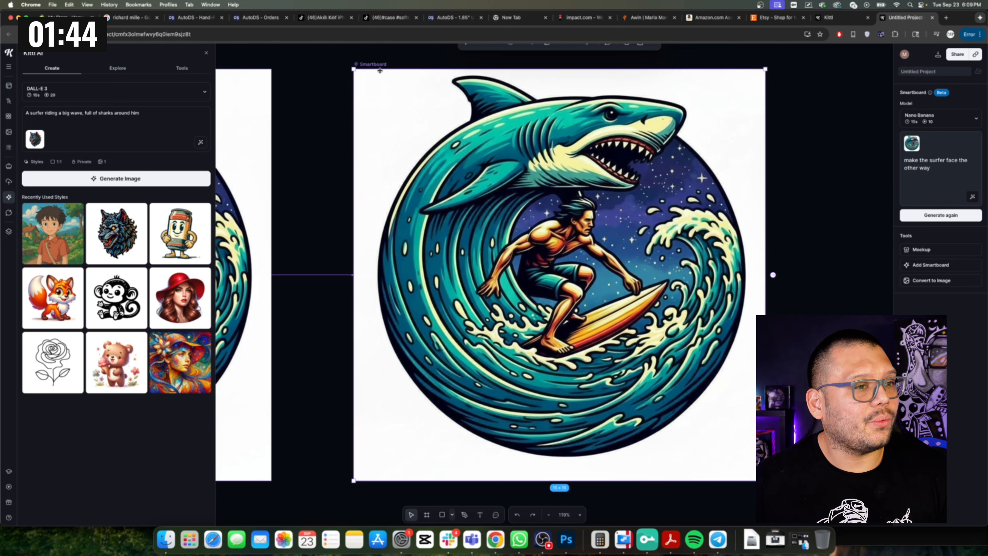
click(932, 266)
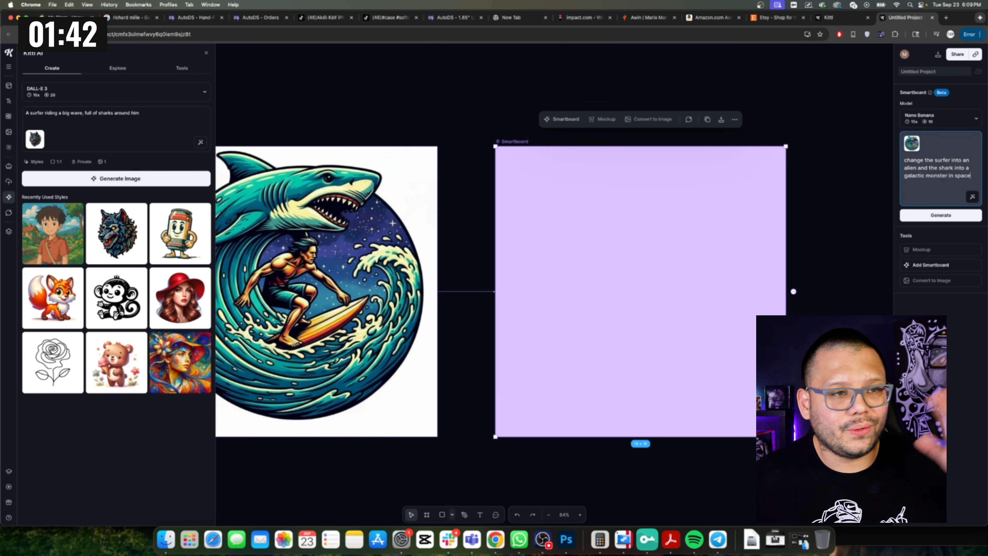
click(951, 215)
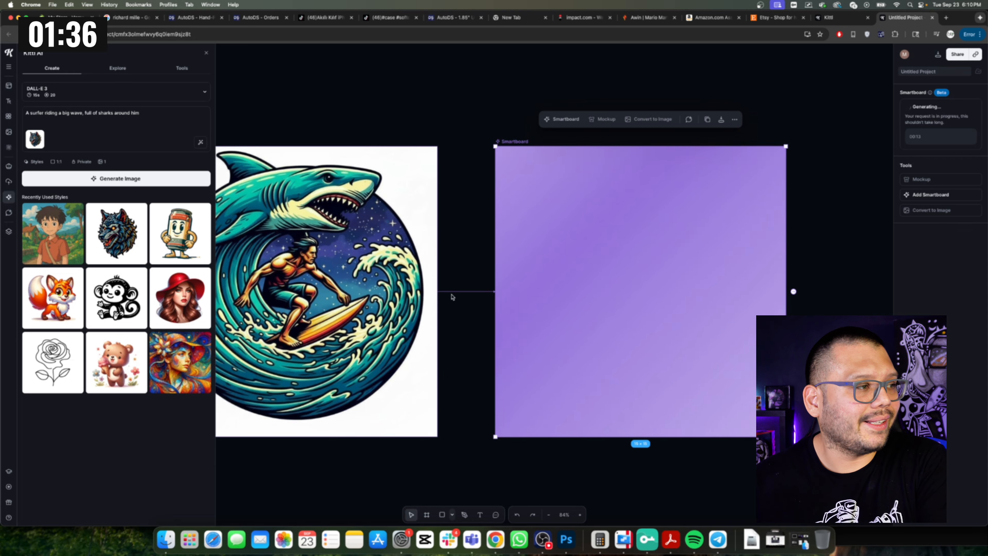
scroll(505, 336, left, 1)
scroll(504, 336, left, 5)
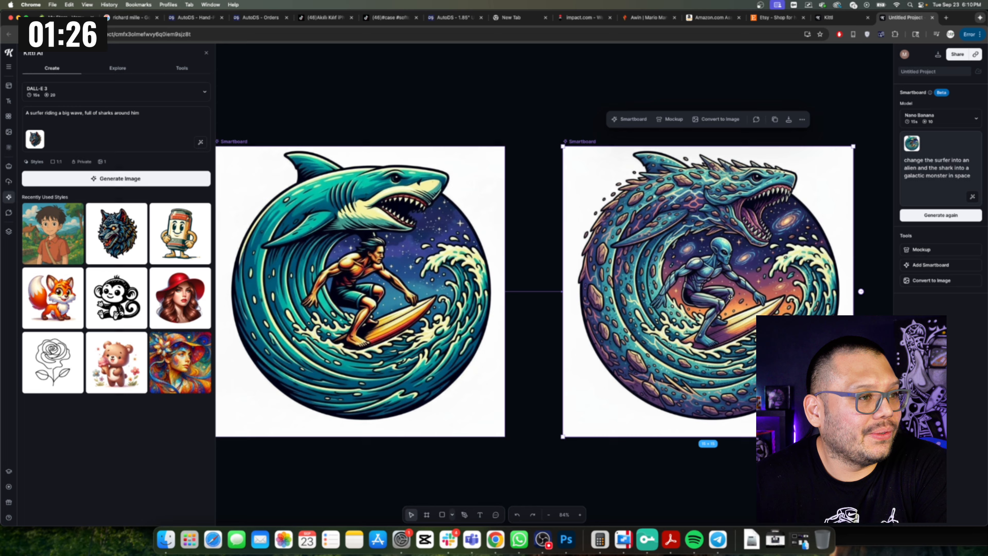
scroll(729, 296, left, 2)
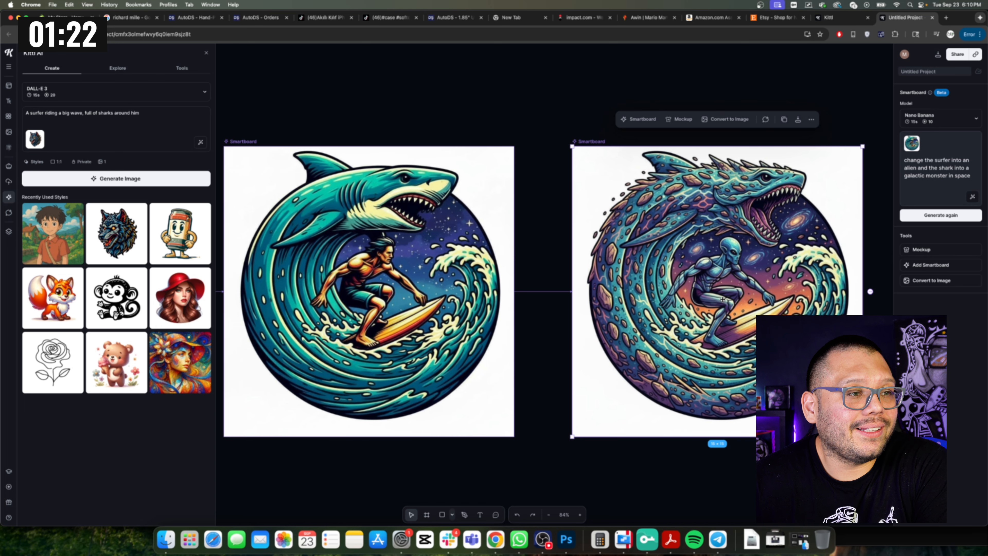
scroll(722, 299, down, 5)
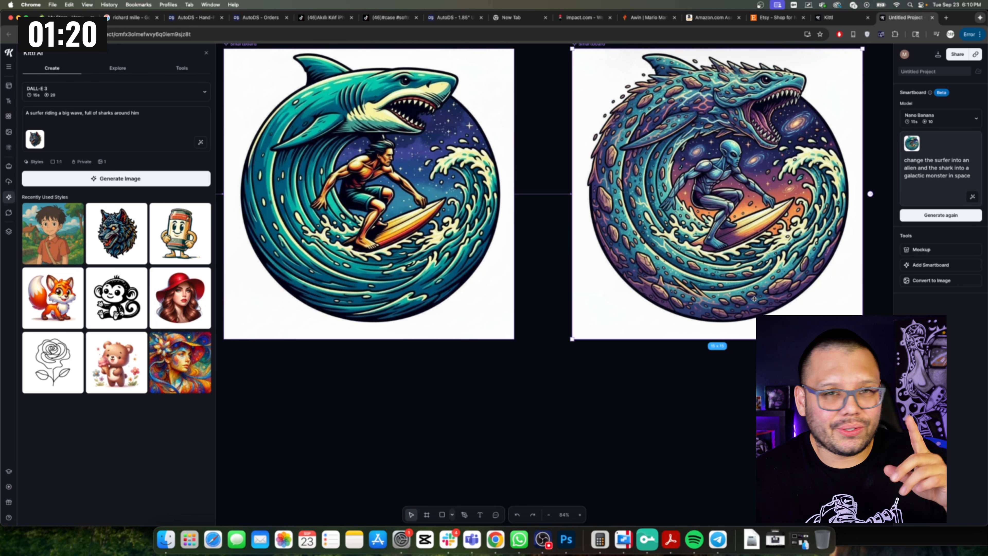
Open a project containing a portrait photo and enlarge the photo to fill the artboard's full height.
scroll(688, 225, down, 3)
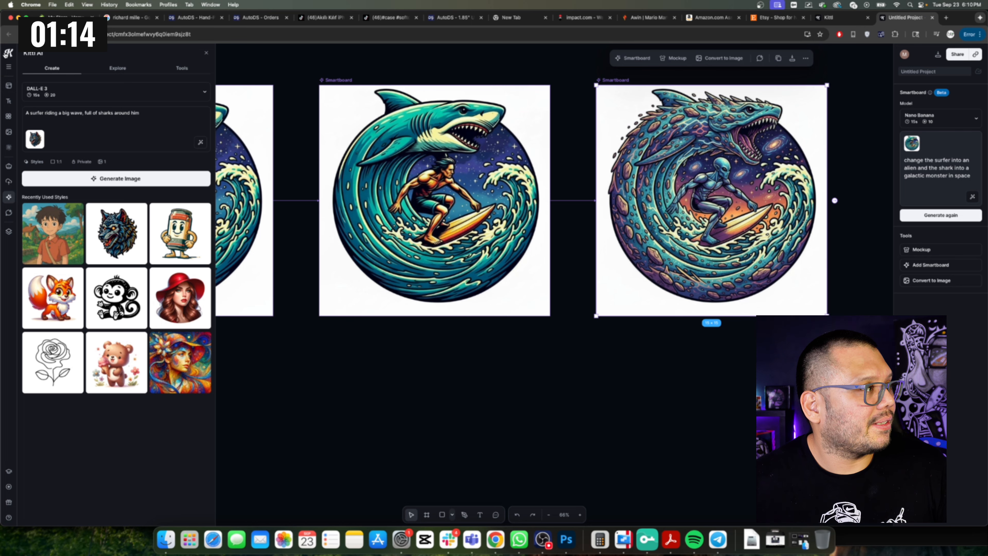
click(7, 54)
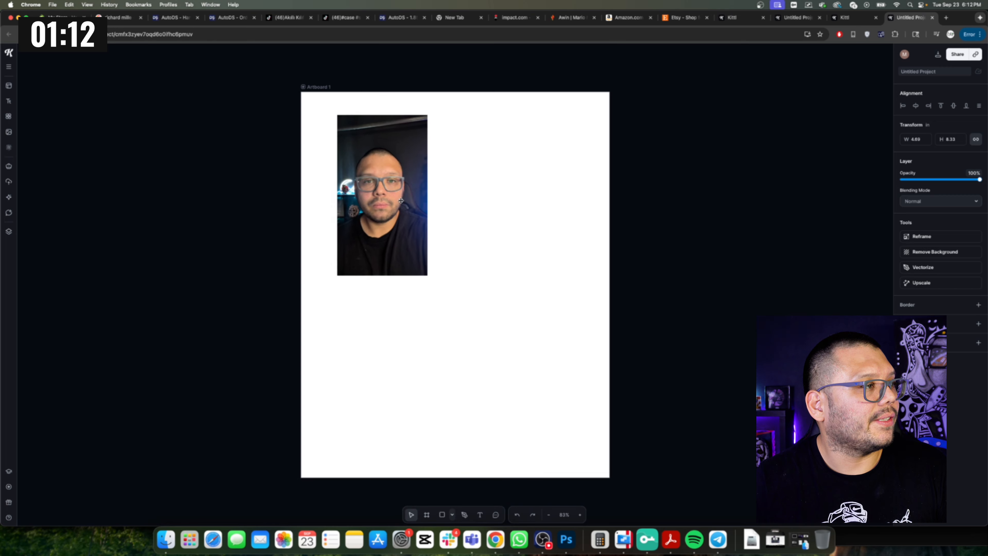
drag(358, 235, 358, 212)
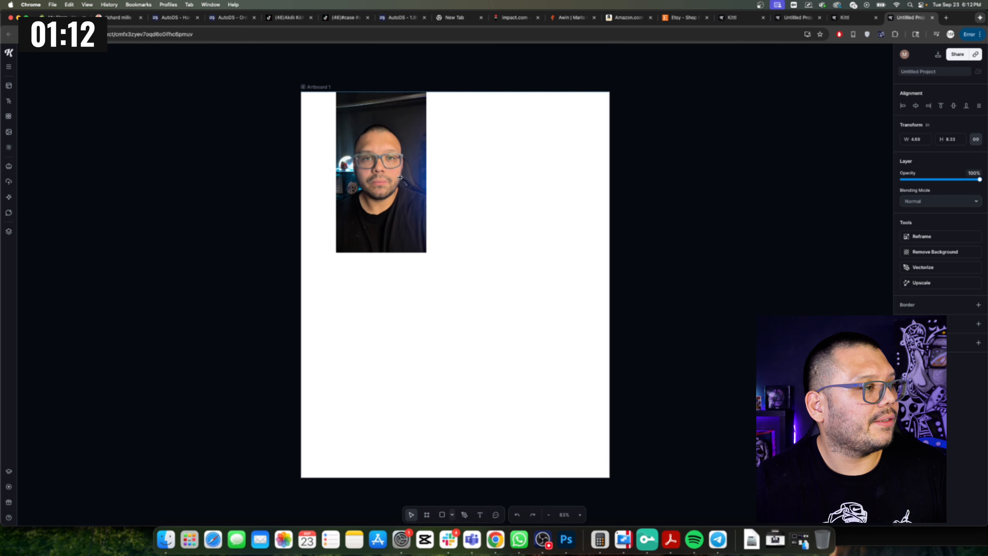
drag(428, 252, 585, 446)
drag(477, 321, 487, 321)
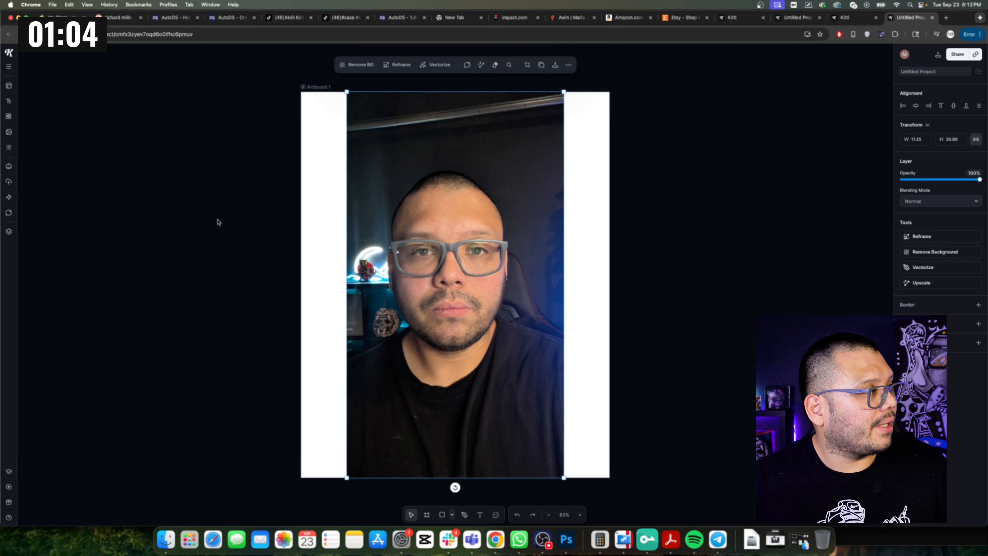
Add a Smartboard from the photo artboard and generate it with the prompt 'put him in a carnival'.
drag(317, 87, 316, 86)
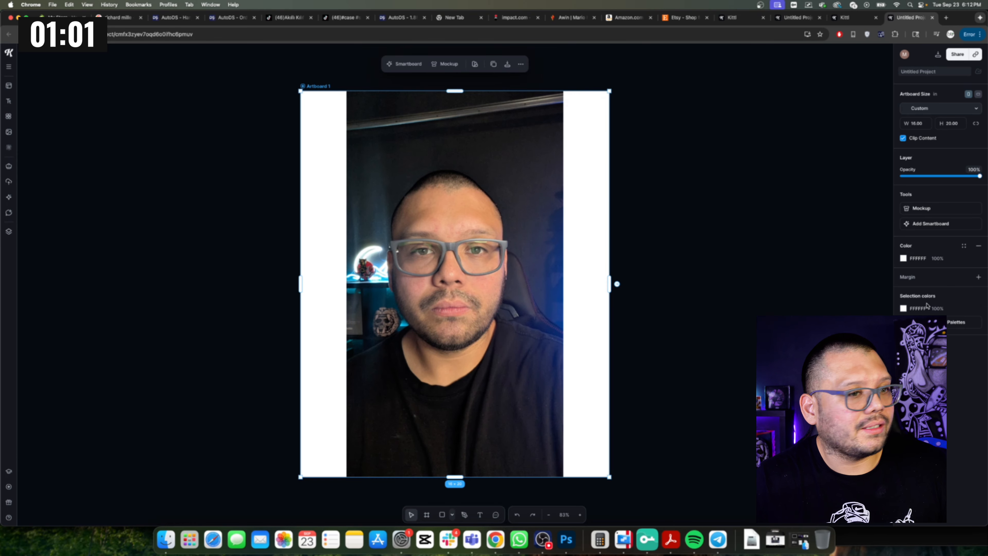
click(922, 223)
scroll(630, 427, left, 2)
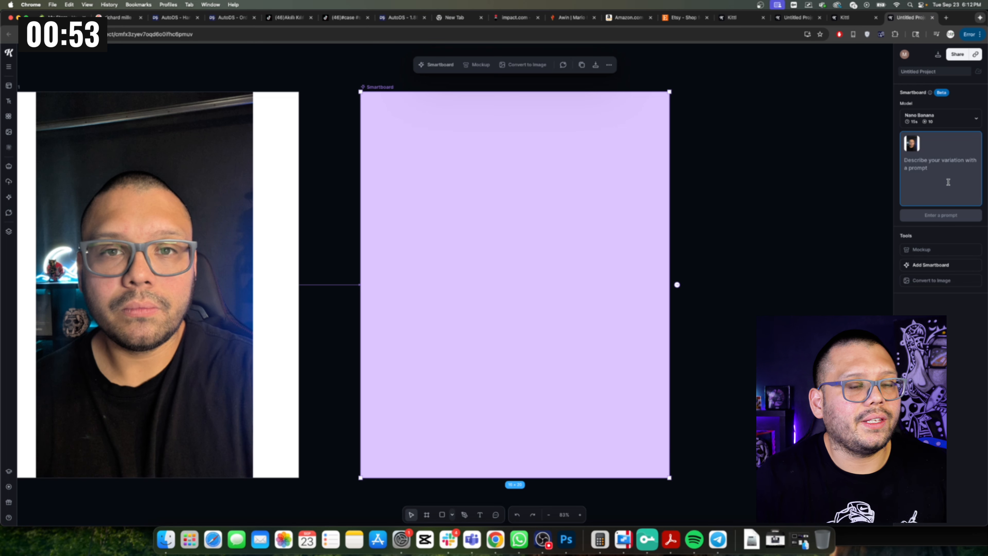
click(947, 182)
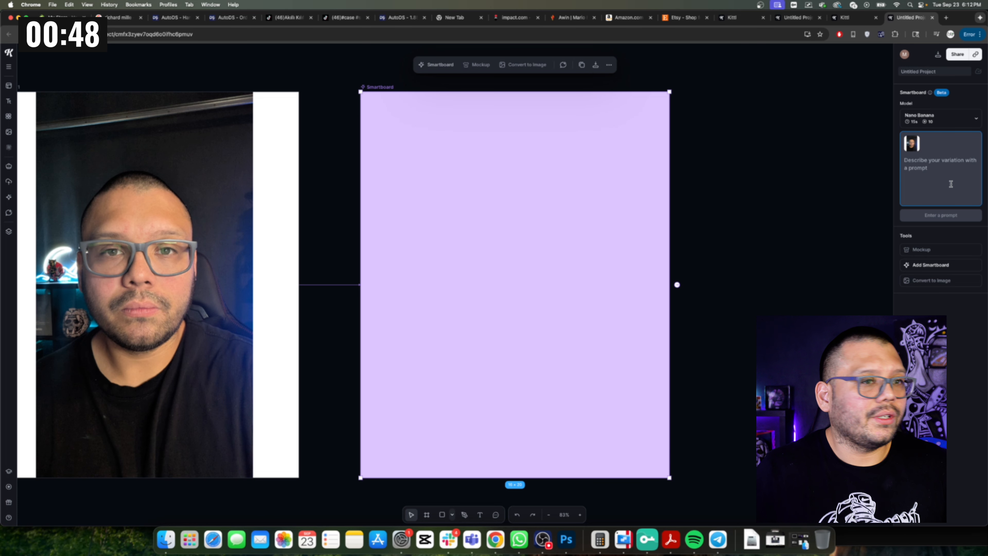
text(put him in a carnival)
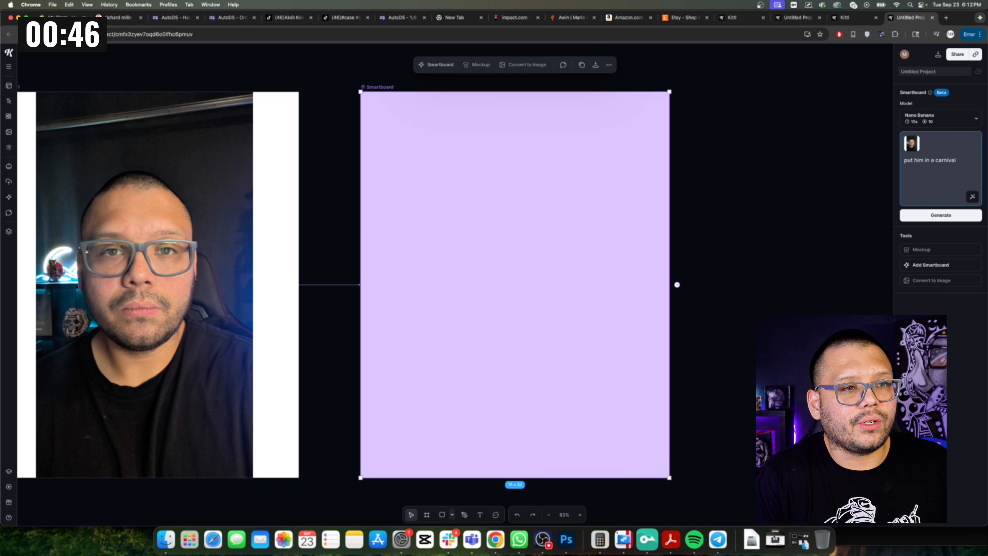
key(Return)
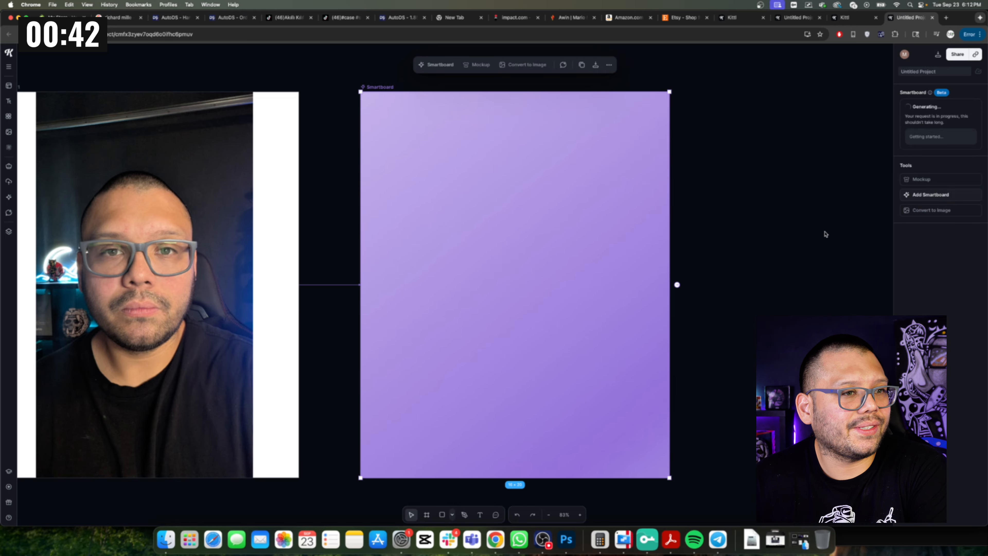
Add a Smartboard from the carnival variation and generate it with the prompt 'put him in the clowns dunk tank waiting to get dunked'.
scroll(825, 234, left, 5)
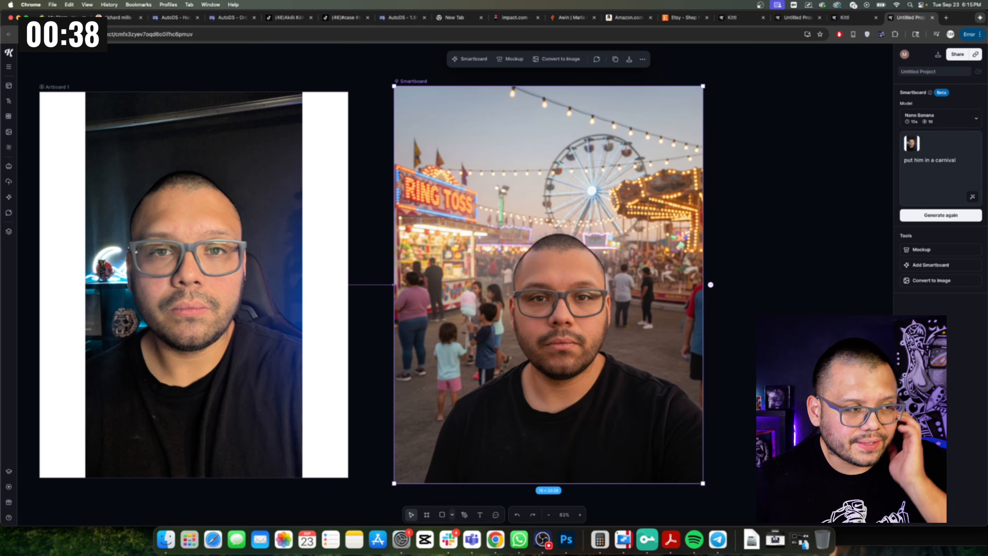
scroll(802, 437, down, 3)
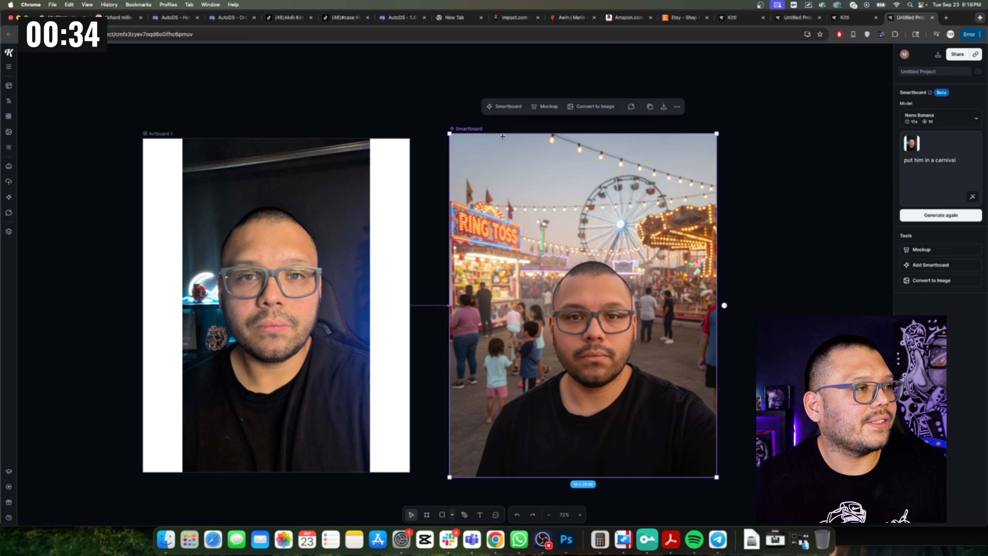
click(943, 266)
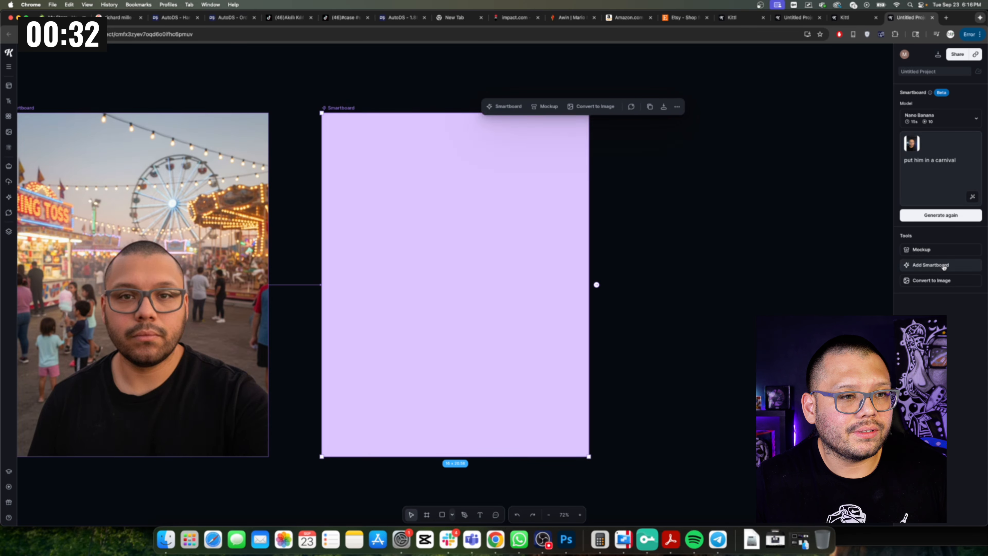
click(954, 179)
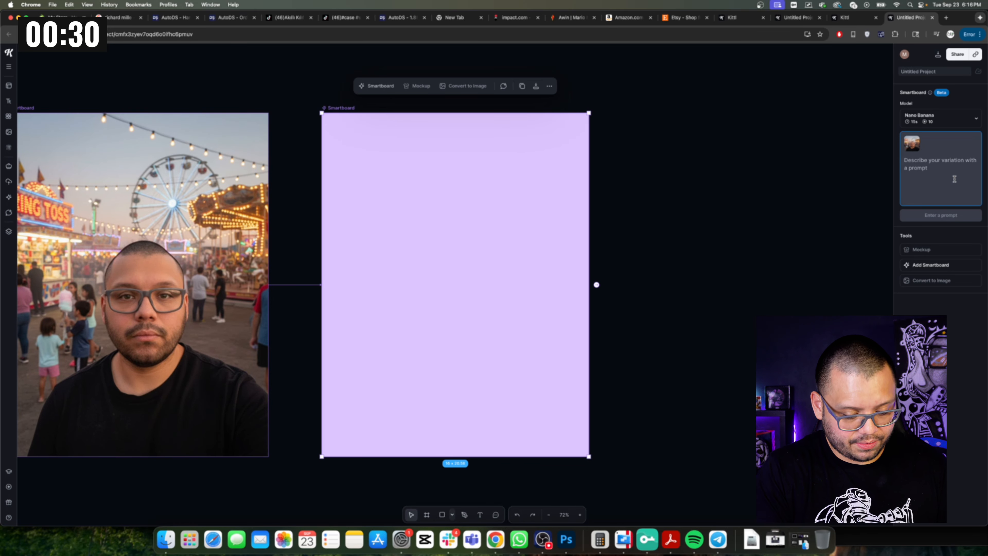
text(put him in the clowns )
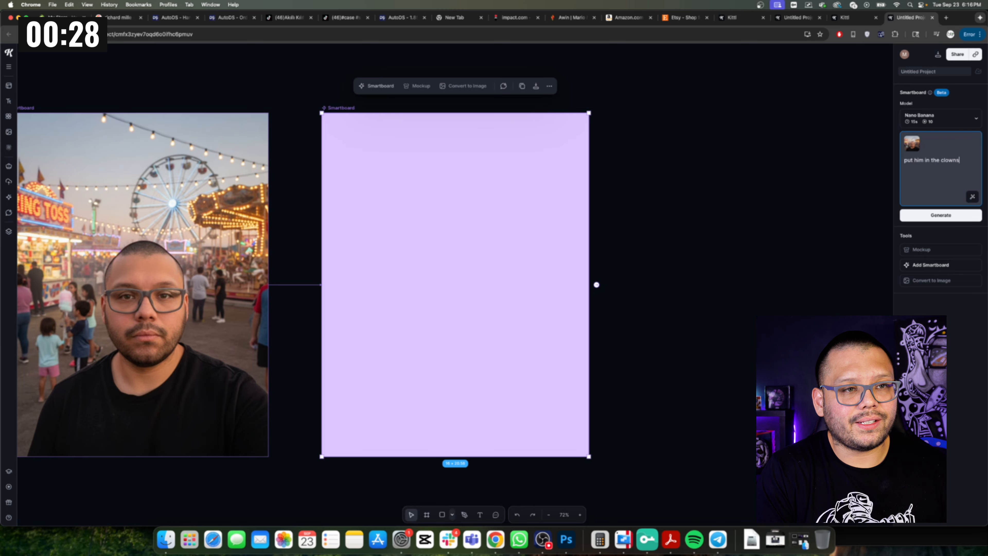
text(dunk t)
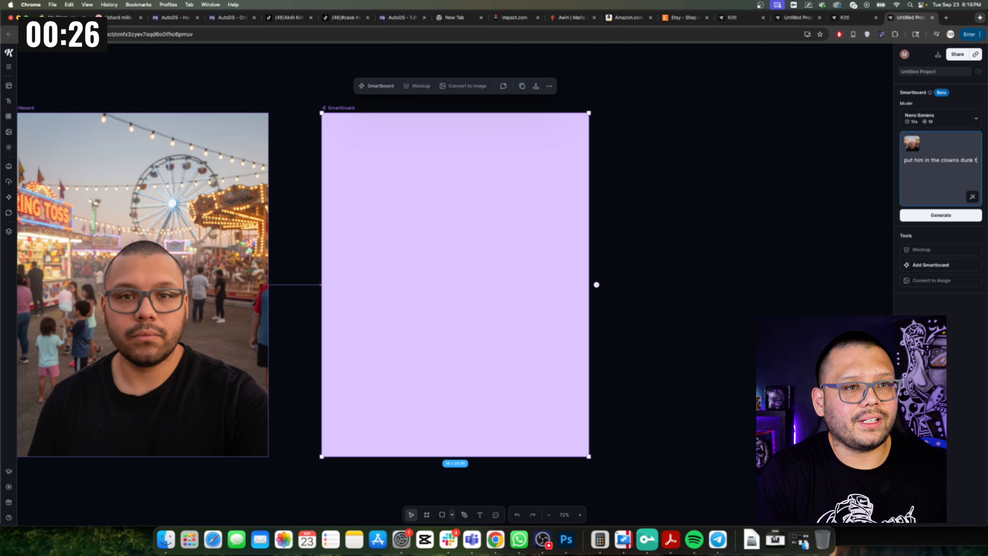
text(ank waiting to get)
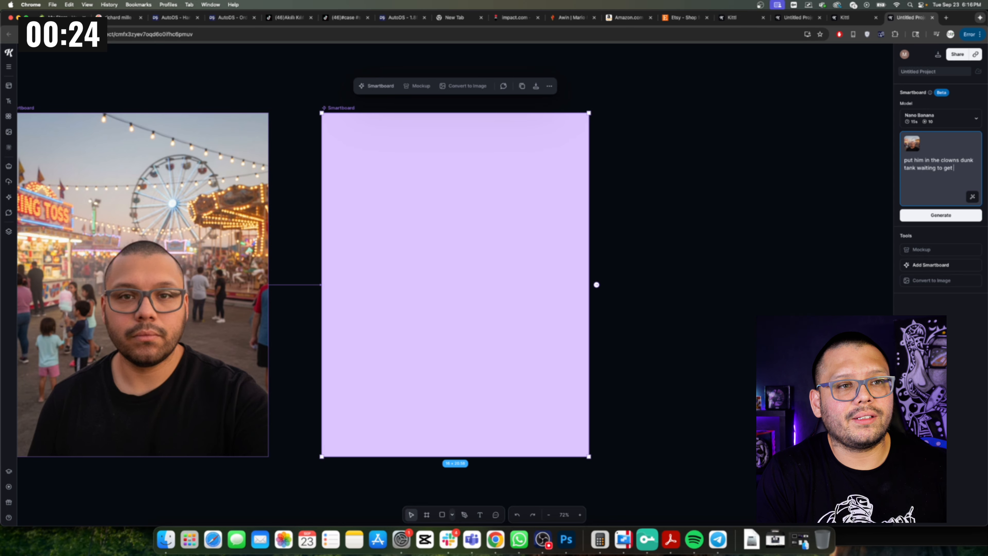
text( dun)
key(BackSpace)
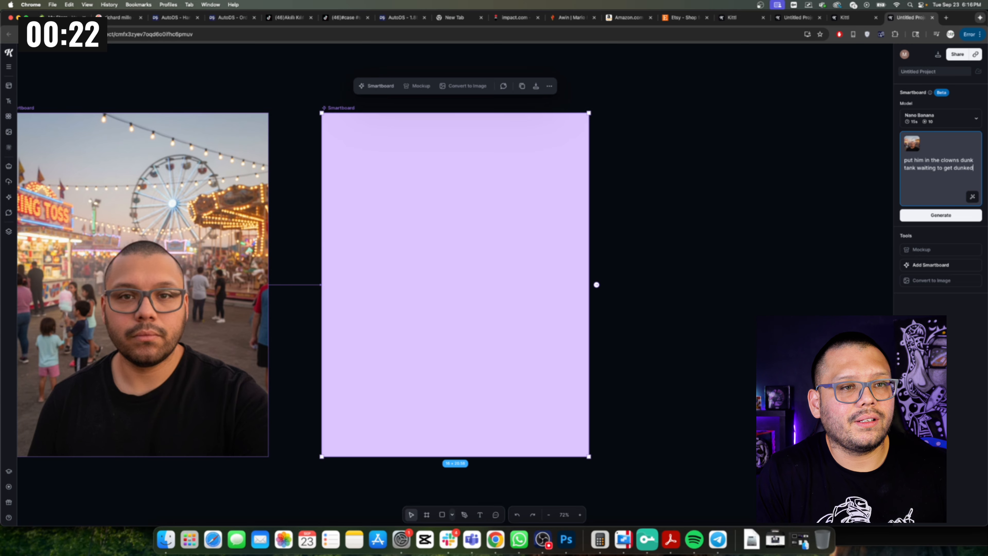
key(Return)
Pan across the canvas to compare the original photo, the carnival variation and the dunk-tank variation.
scroll(698, 328, left, 7)
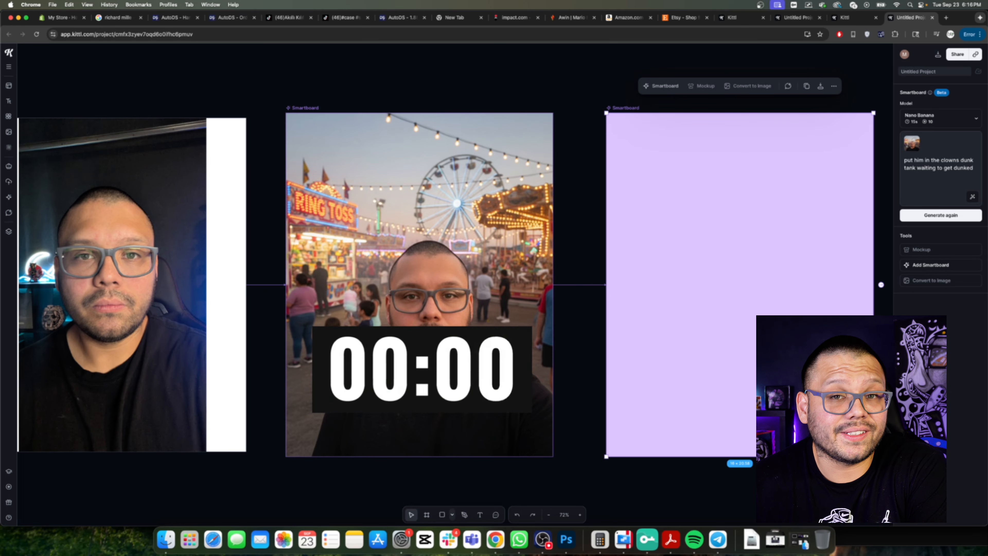
scroll(714, 437, left, 1)
scroll(714, 437, right, 10)
scroll(714, 437, left, 3)
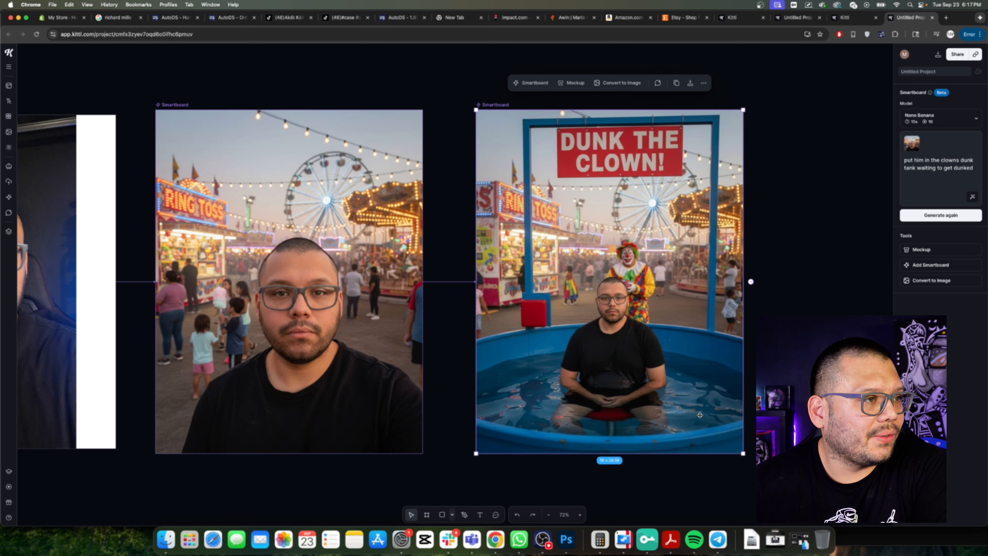
scroll(700, 415, left, 5)
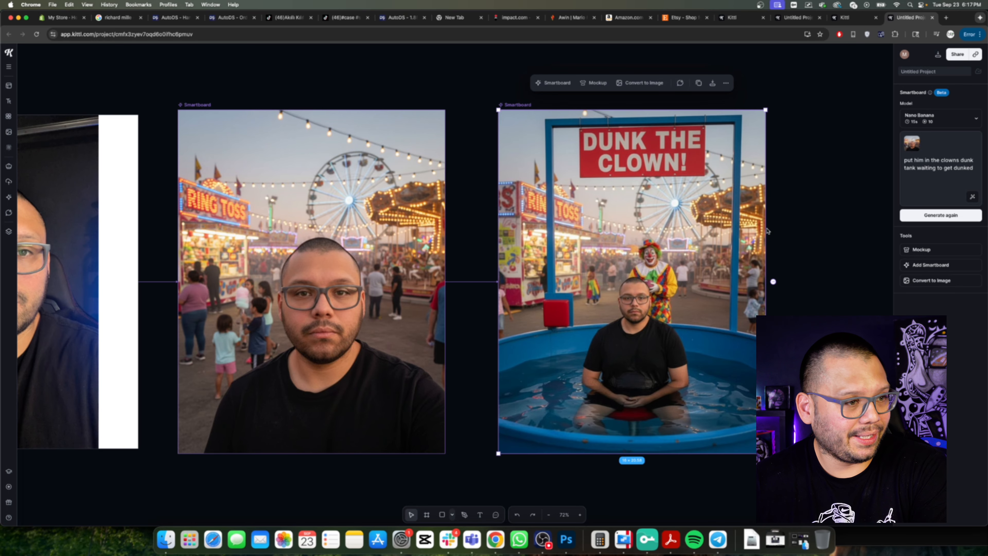
scroll(767, 231, left, 15)
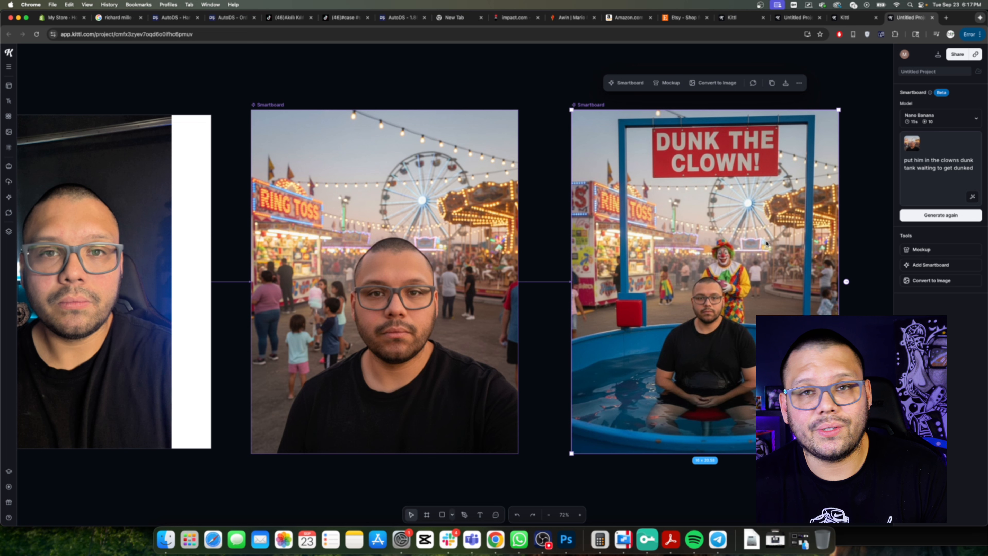